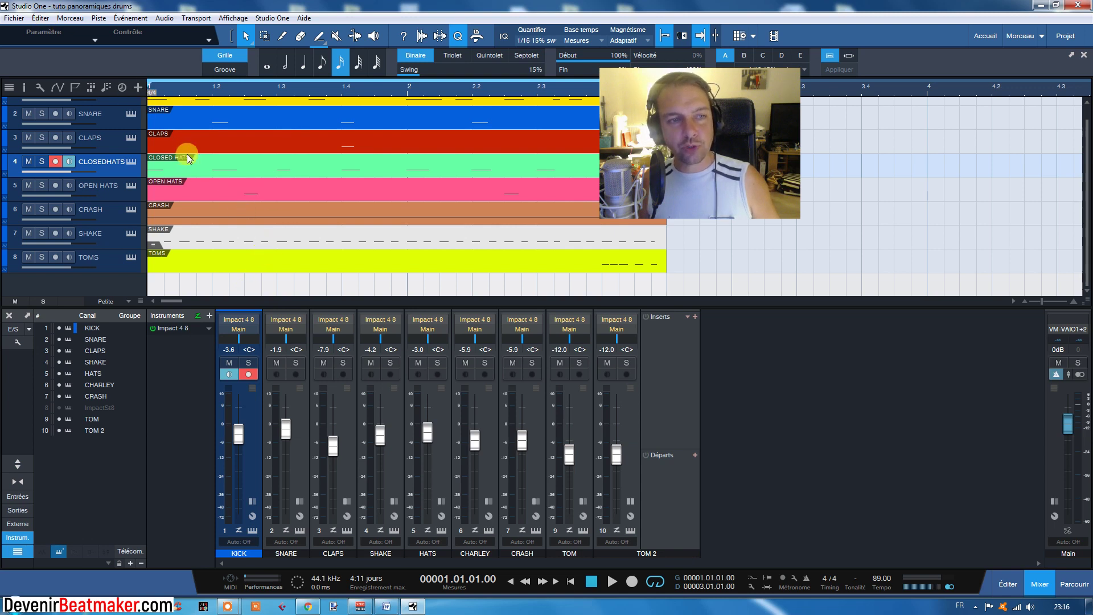
- Examine the drum pads and the Amp section's Pan control in the KICK track's Impact XT instrument
{"action": "scroll", "coordinate": [185, 155], "scroll_direction": "up", "scroll_amount": 1}
{"action": "scroll", "coordinate": [172, 132], "scroll_direction": "down", "scroll_amount": 1}
{"action": "scroll", "coordinate": [190, 132], "scroll_direction": "up", "scroll_amount": 1}
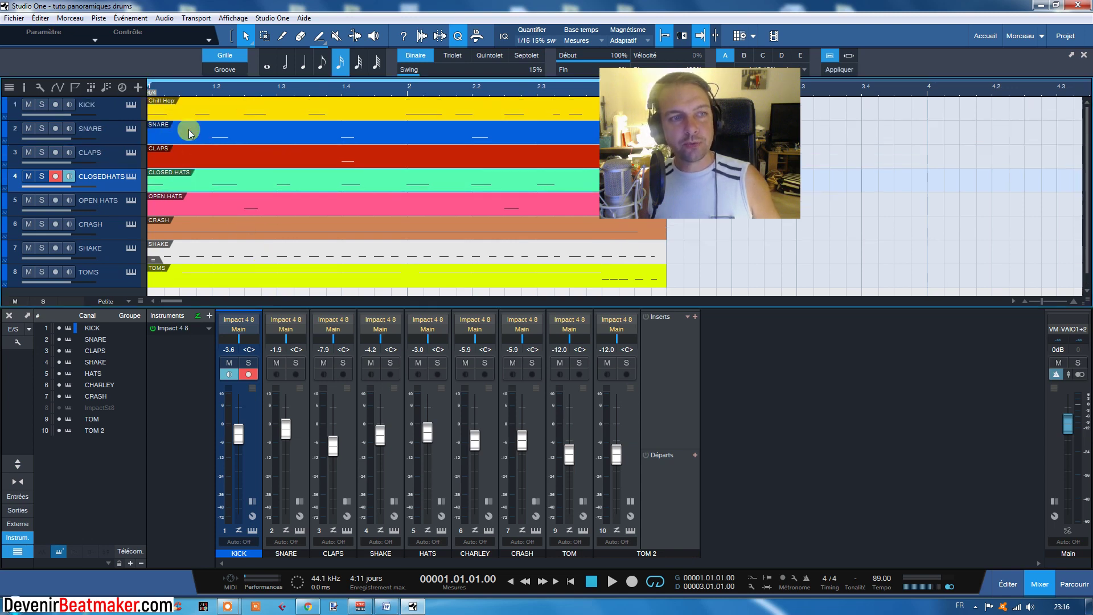
{"action": "left_click", "coordinate": [131, 105]}
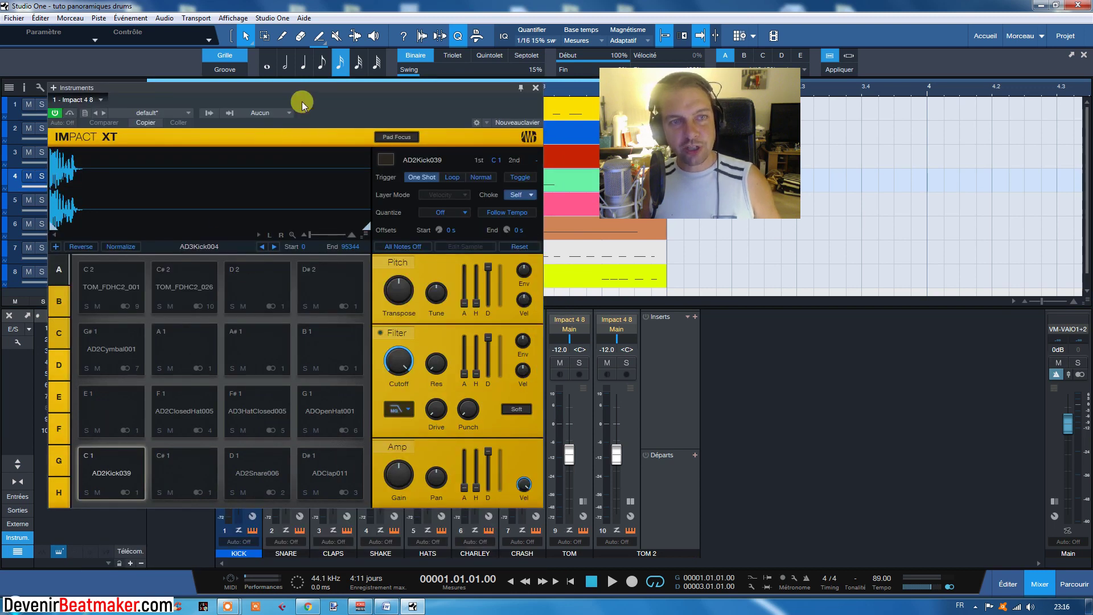
{"action": "left_click_drag", "start_coordinate": [293, 105], "coordinate": [364, 104]}
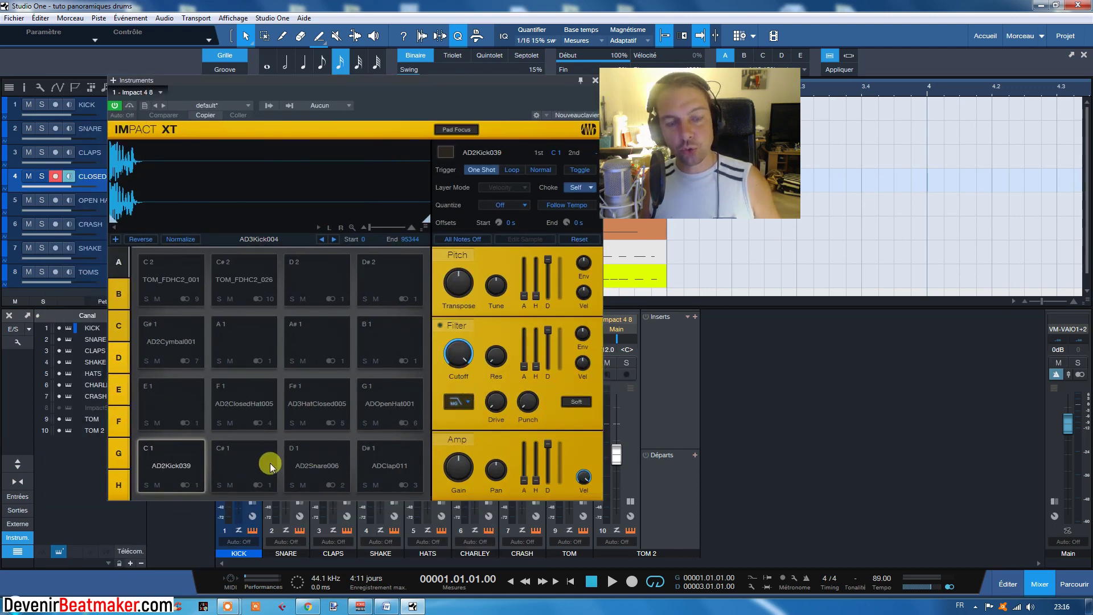
{"action": "left_click_drag", "start_coordinate": [376, 94], "coordinate": [820, 94]}
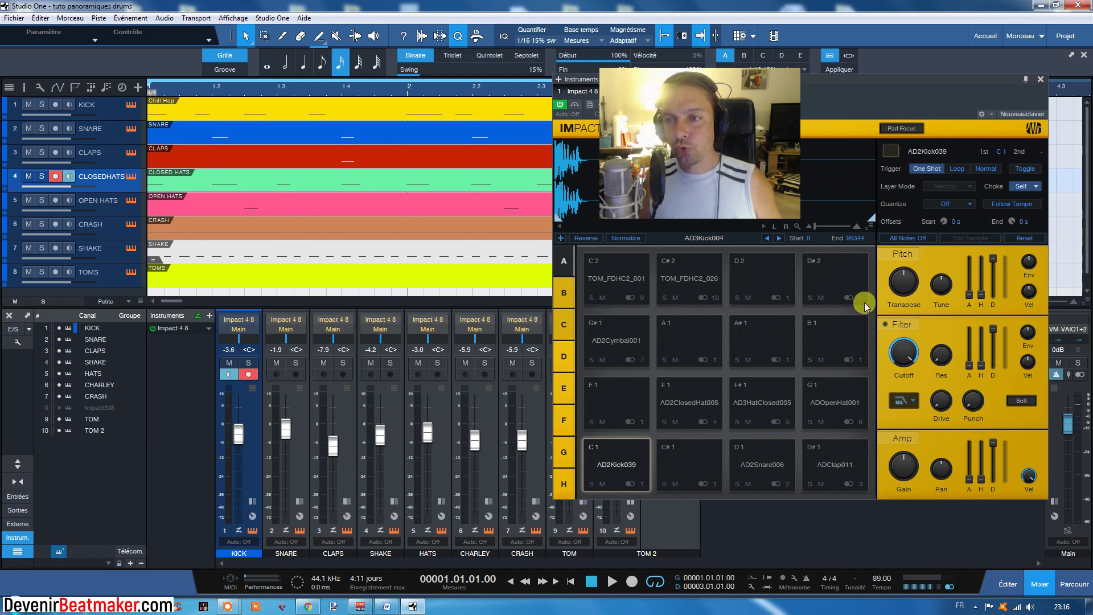
{"action": "left_click_drag", "start_coordinate": [939, 460], "coordinate": [936, 457]}
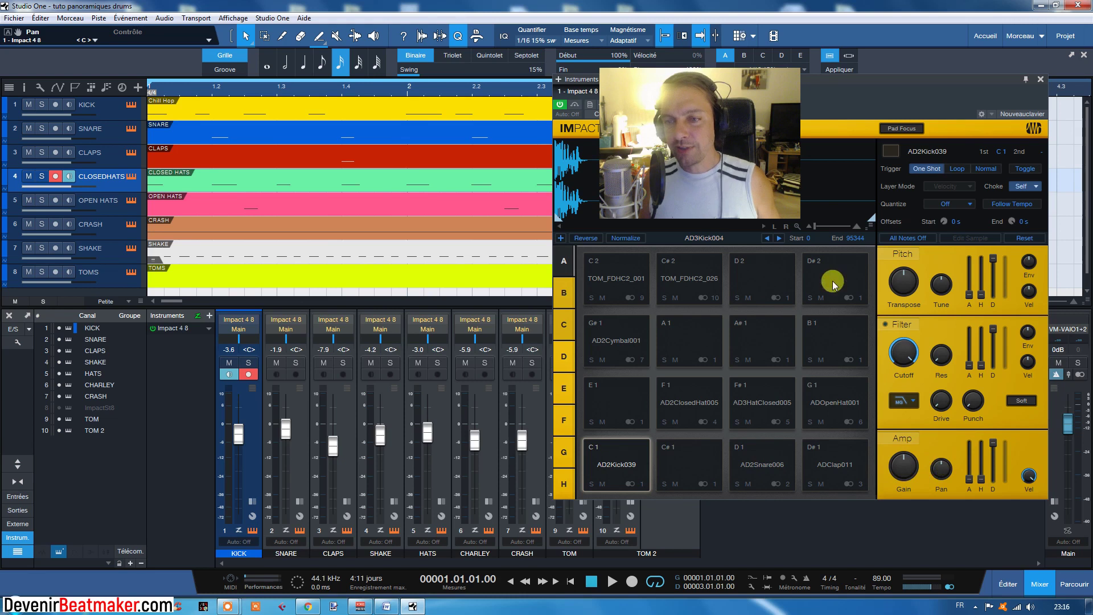
{"action": "left_click", "coordinate": [1039, 79]}
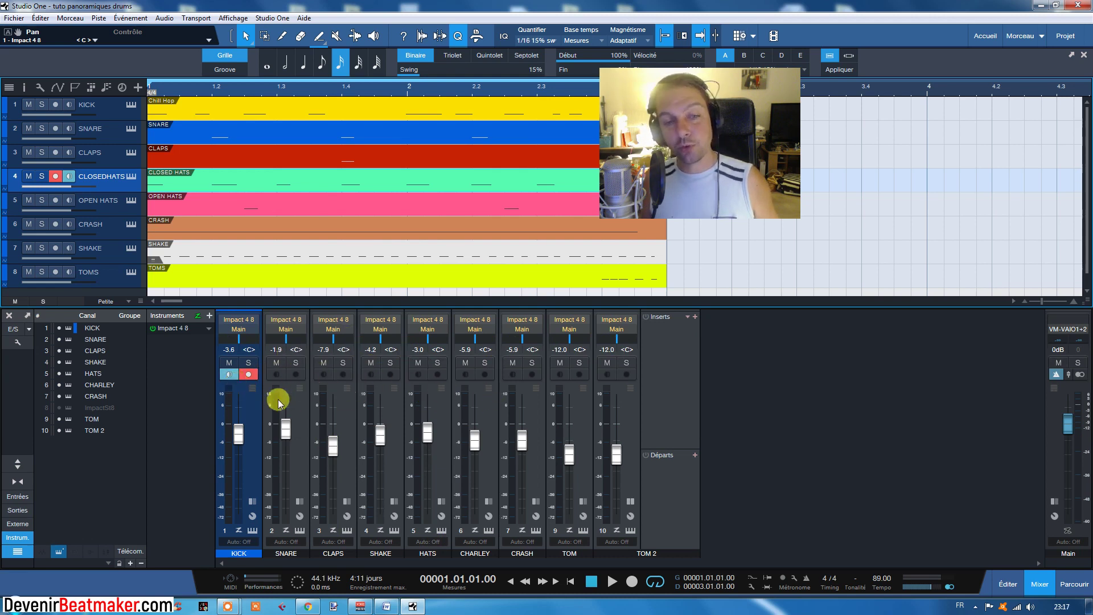
- Expand the KICK mixer channel and audition the kick, snare and clap pads in Impact XT
{"action": "left_click", "coordinate": [263, 418]}
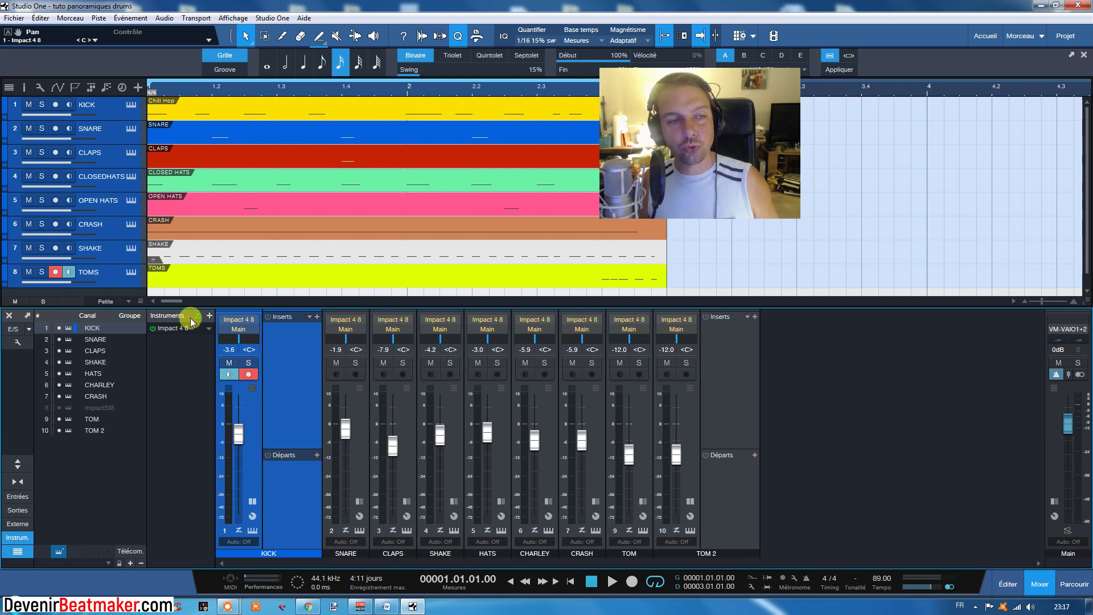
{"action": "left_click", "coordinate": [131, 104]}
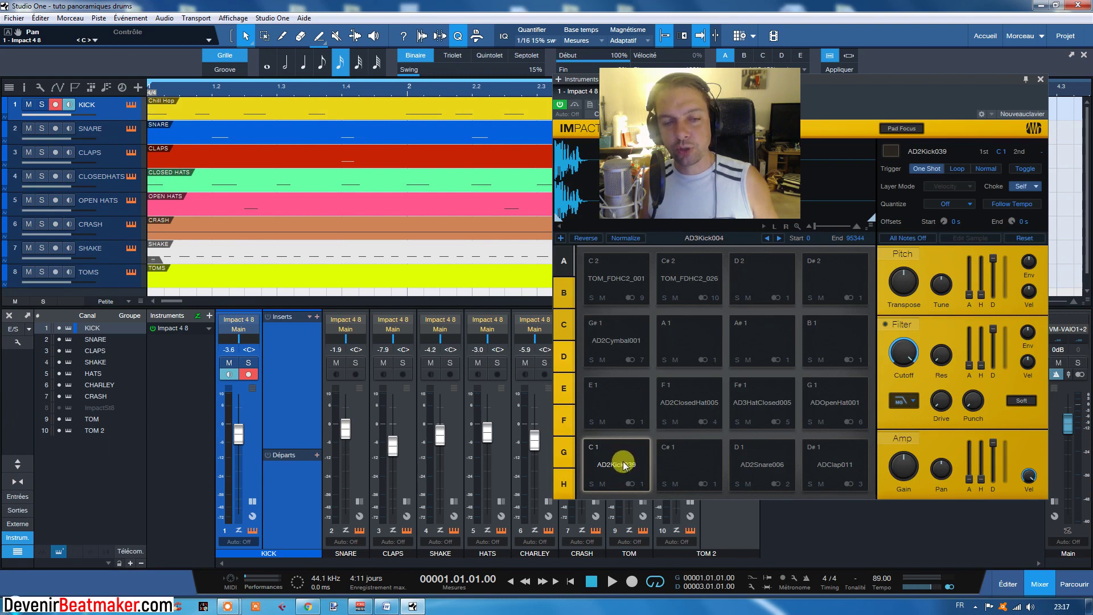
{"action": "left_click", "coordinate": [623, 461]}
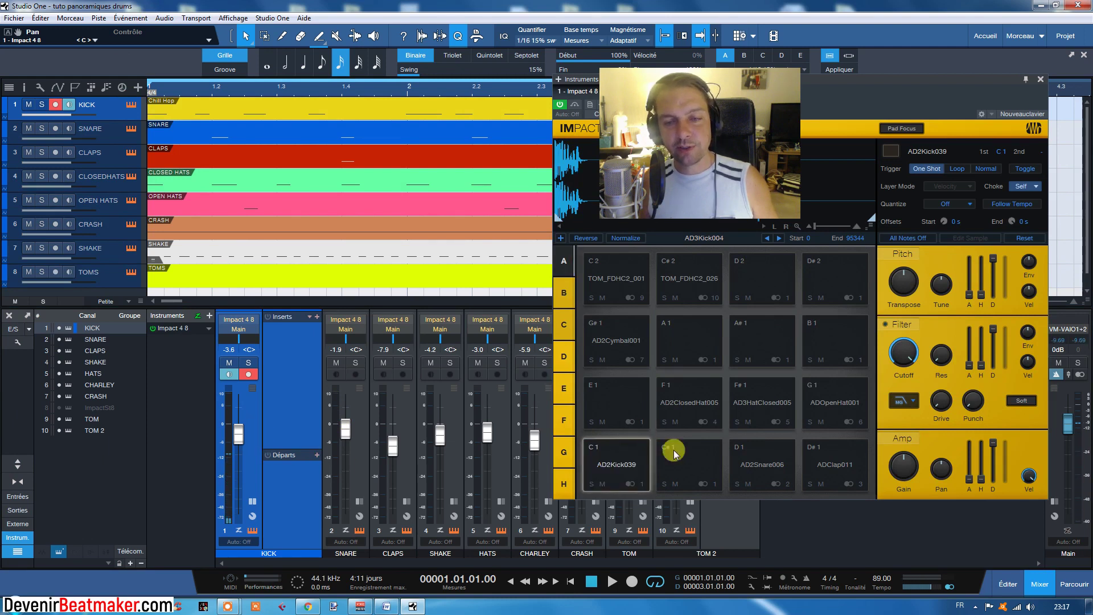
{"action": "left_click", "coordinate": [771, 458]}
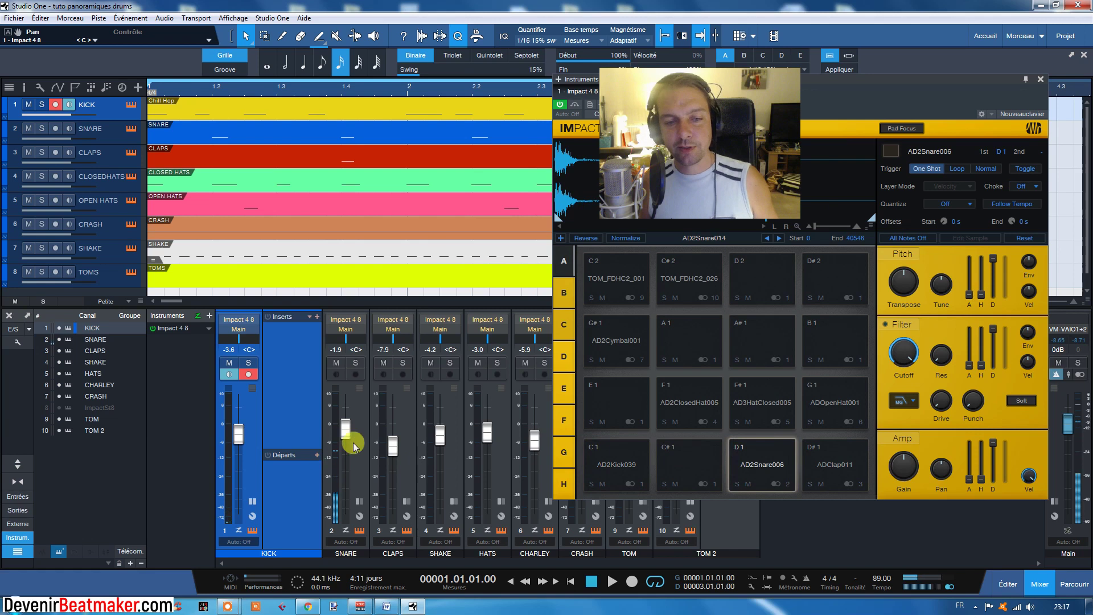
{"action": "left_click", "coordinate": [849, 461]}
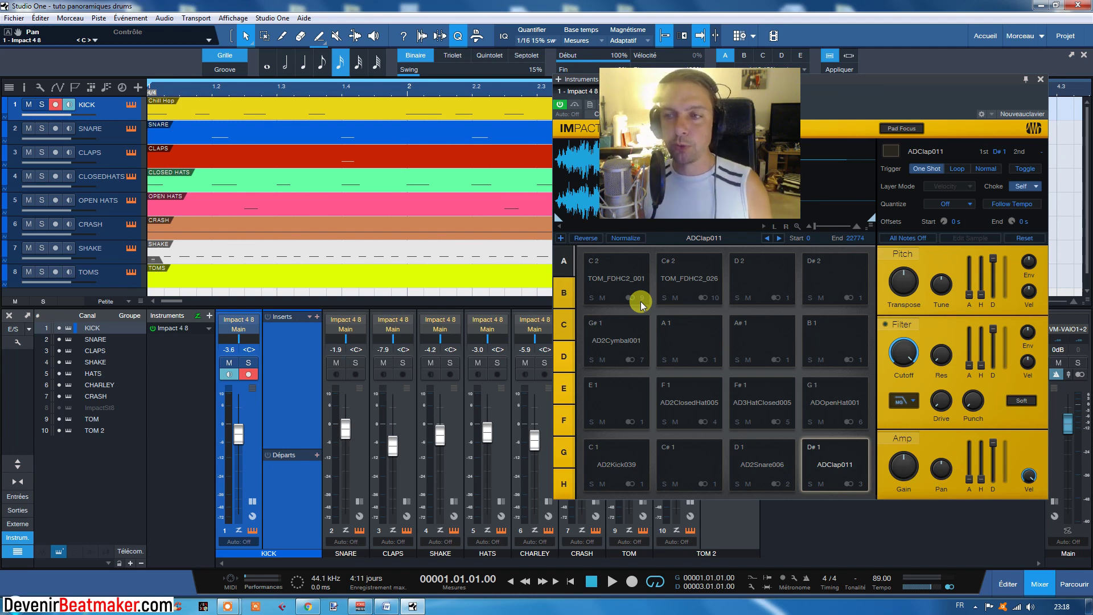
{"action": "left_click_drag", "start_coordinate": [926, 105], "coordinate": [879, 216]}
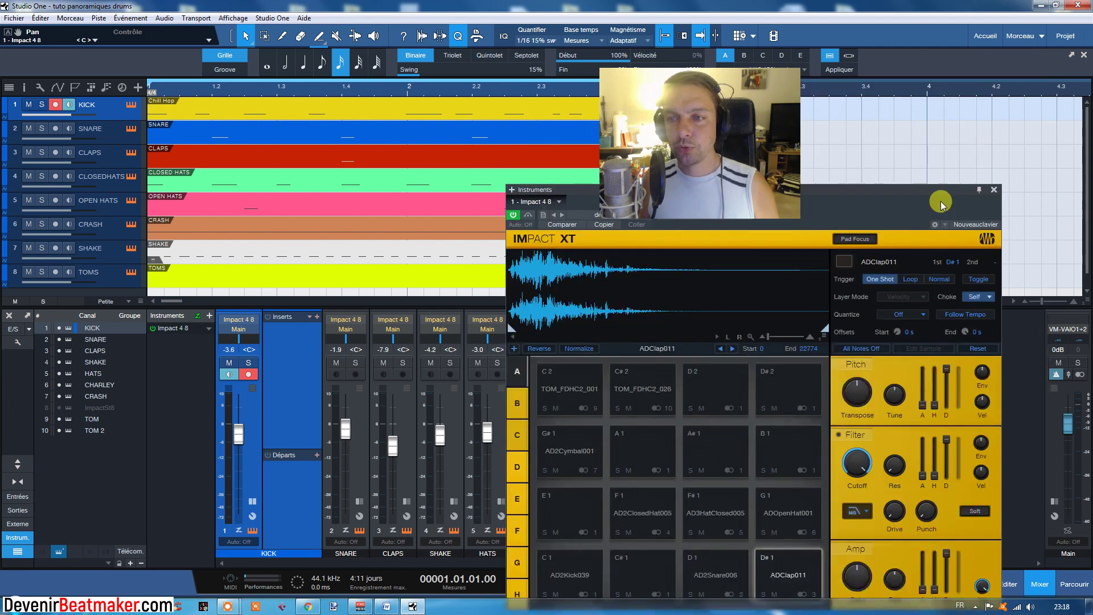
{"action": "left_click", "coordinate": [994, 190]}
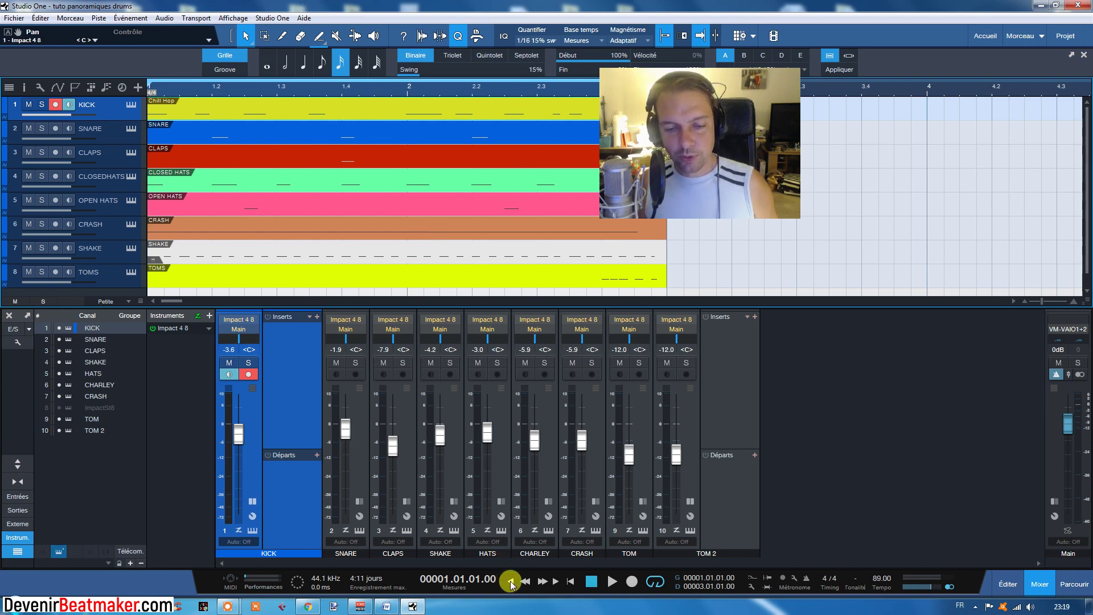
- Play the full drum loop from the first bar and stop playback
{"action": "left_click", "coordinate": [613, 581]}
{"action": "left_click_drag", "start_coordinate": [658, 184], "coordinate": [771, 162]}
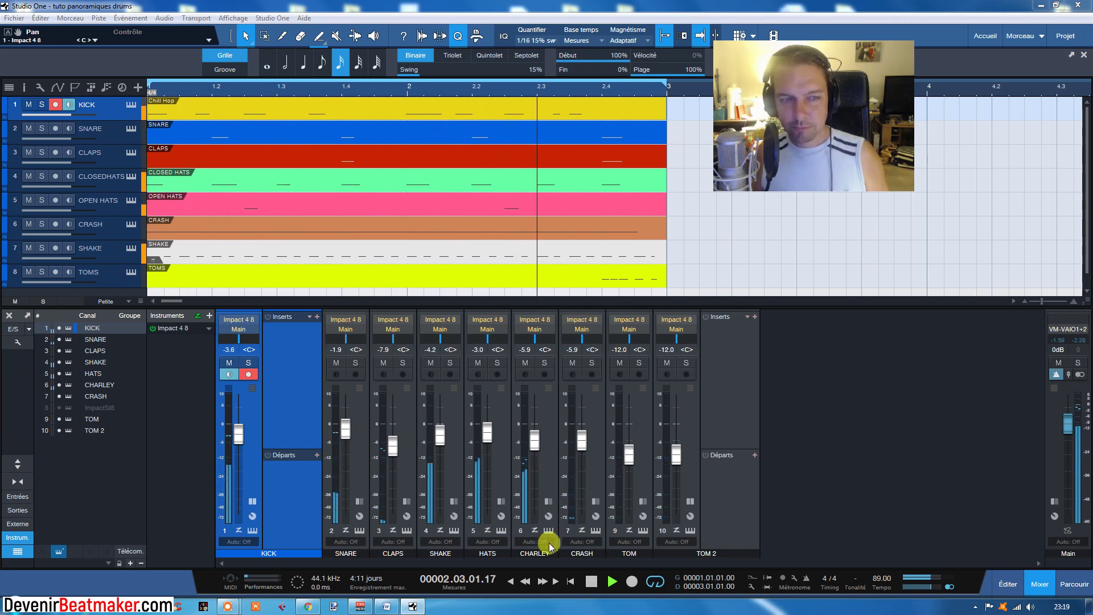
{"action": "left_click", "coordinate": [592, 582]}
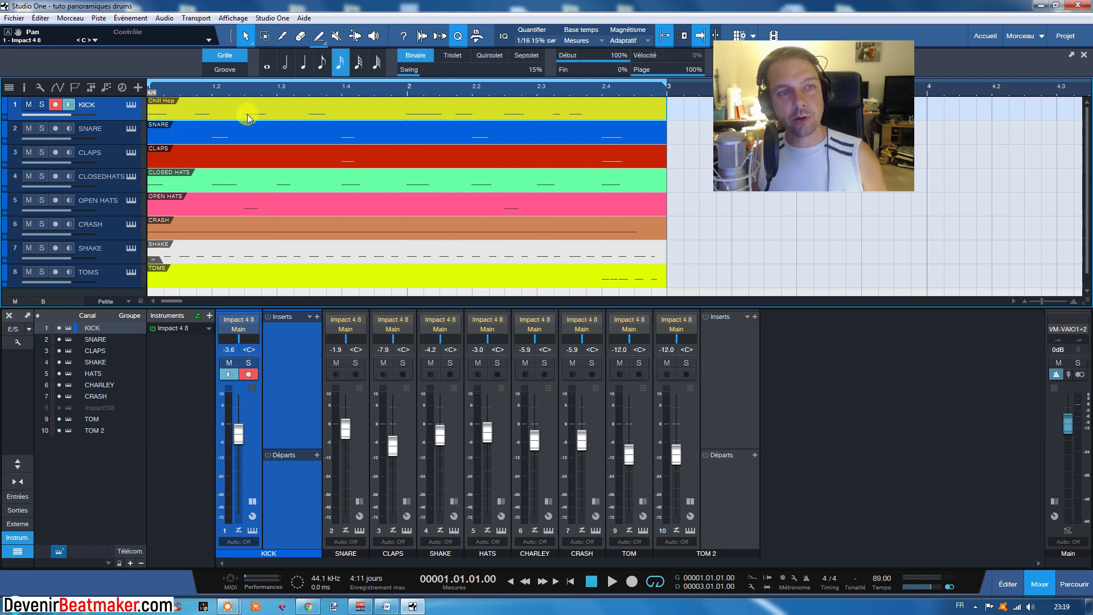
{"action": "left_click", "coordinate": [123, 137]}
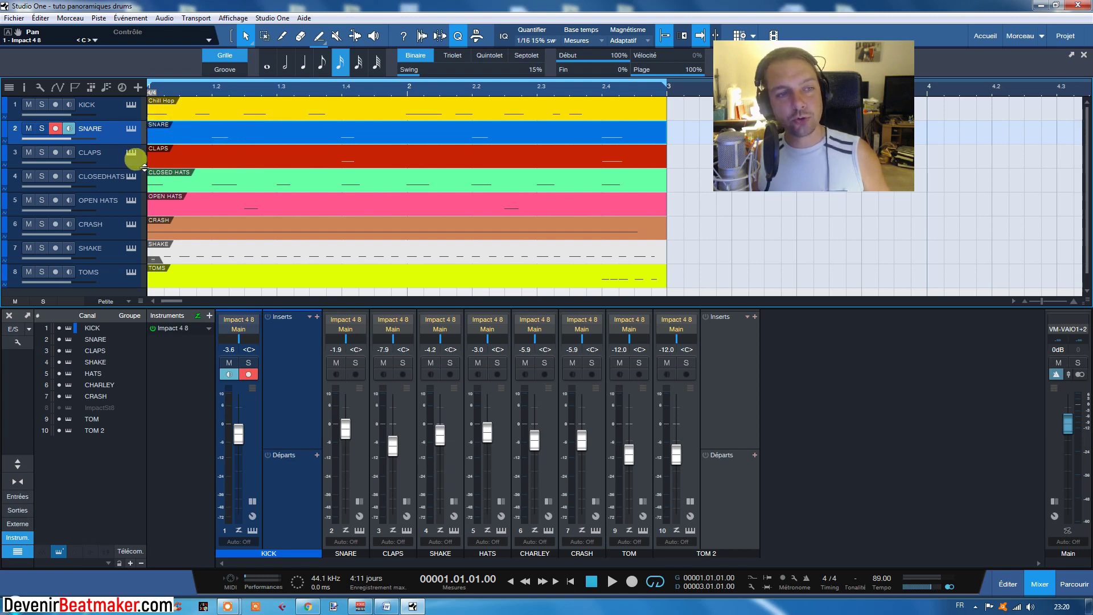
{"action": "left_click", "coordinate": [208, 163]}
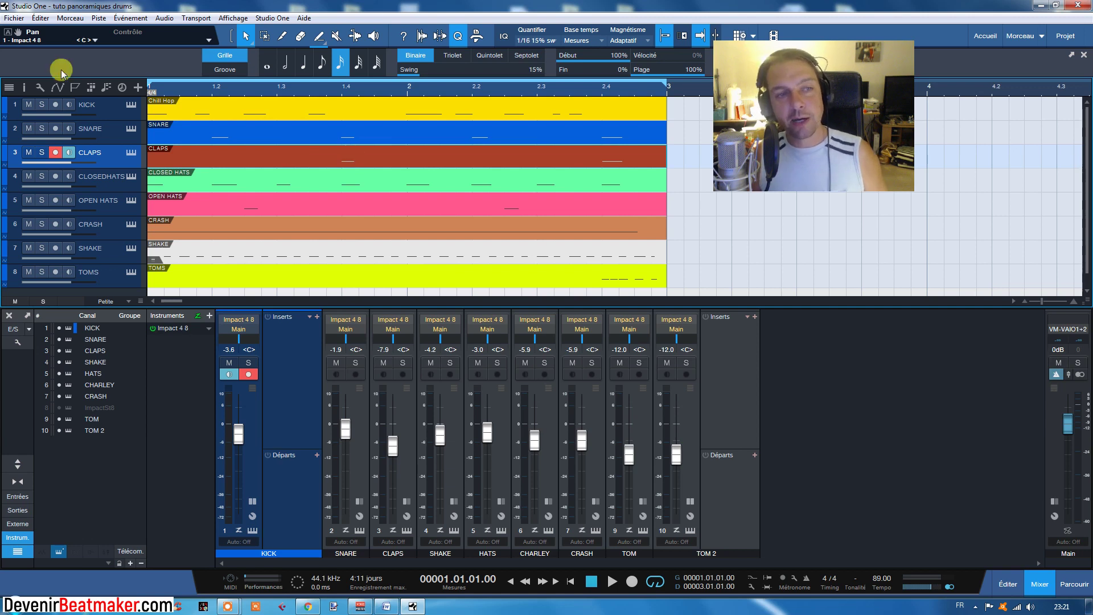
{"action": "key", "text": "ctrl+a"}
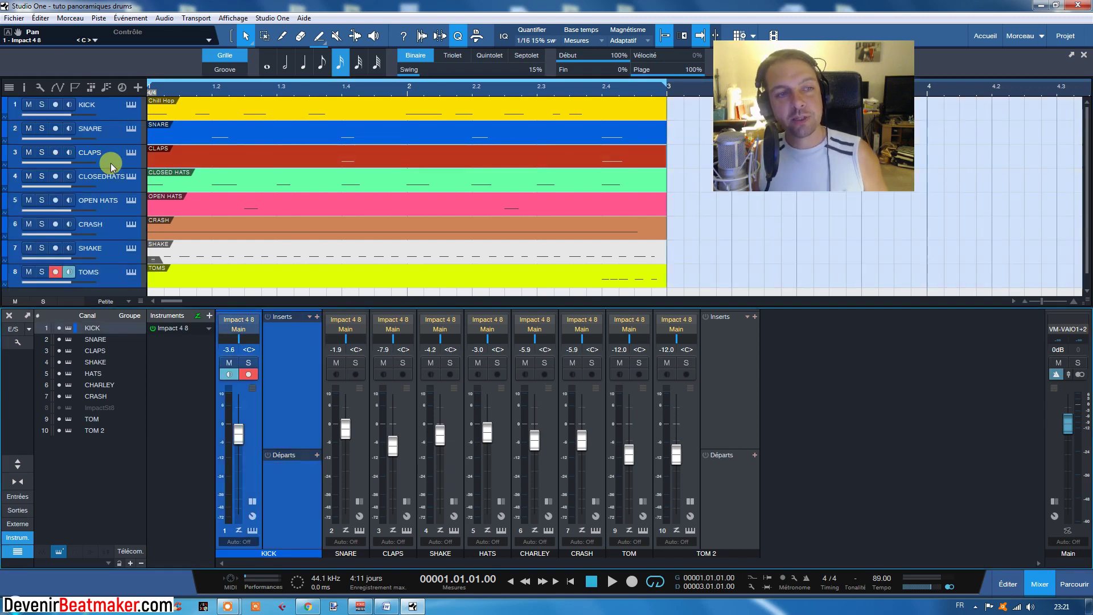
{"action": "left_click", "coordinate": [317, 318]}
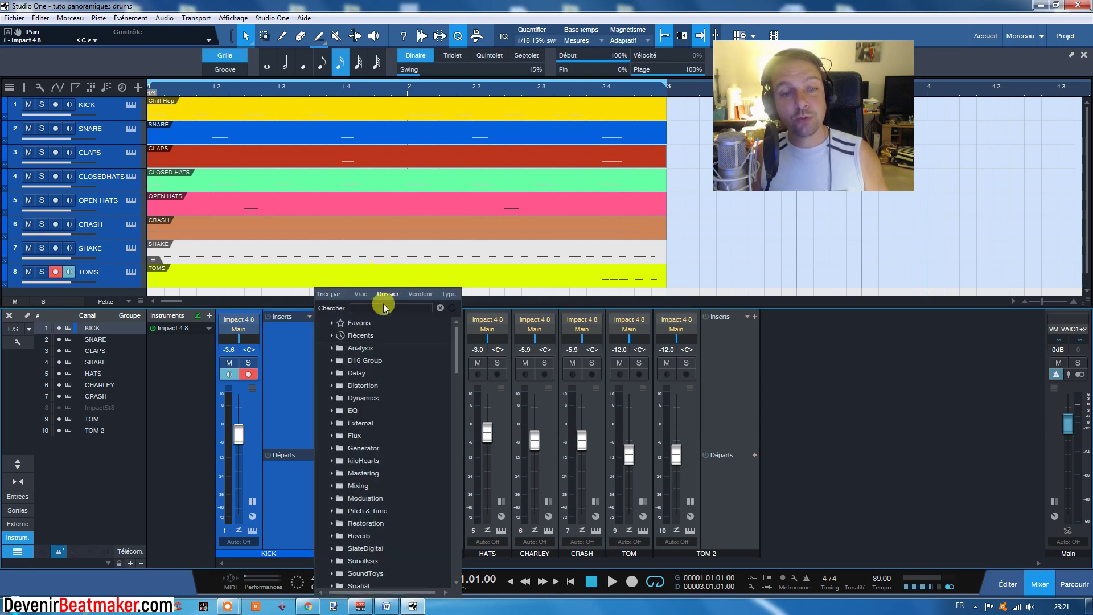
{"action": "left_click", "coordinate": [354, 308]}
{"action": "type", "text": "doubler"}
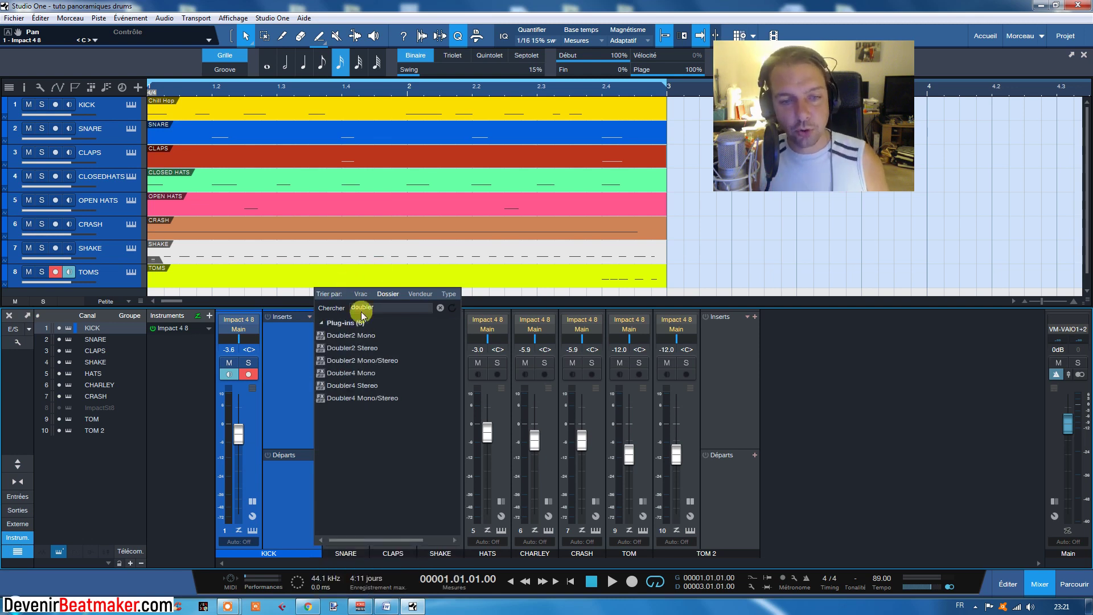
{"action": "left_click", "coordinate": [255, 192]}
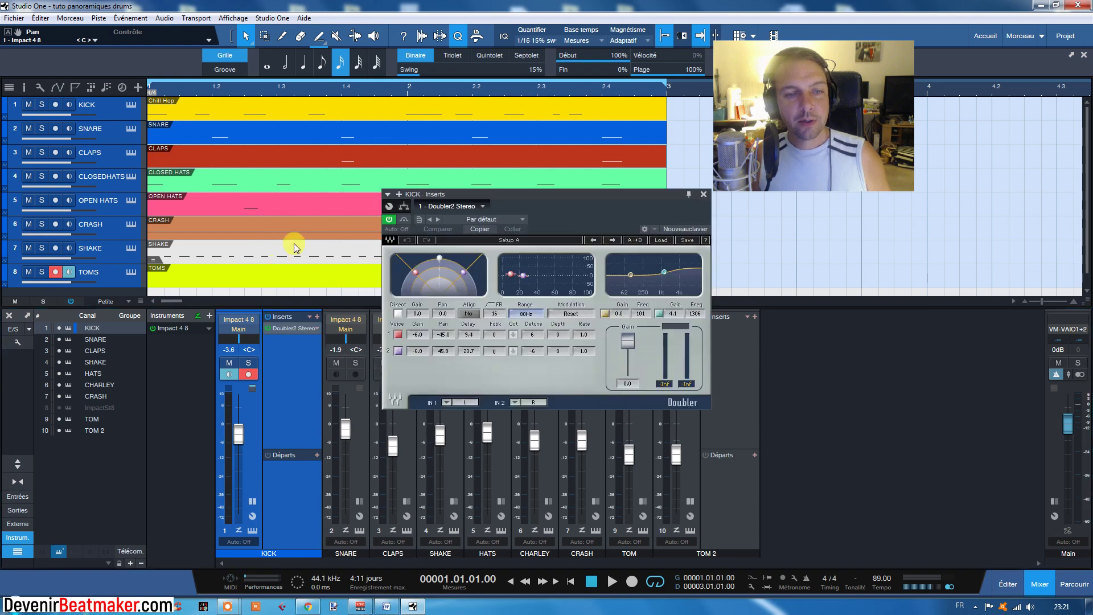
{"action": "left_click_drag", "start_coordinate": [529, 194], "coordinate": [512, 173]}
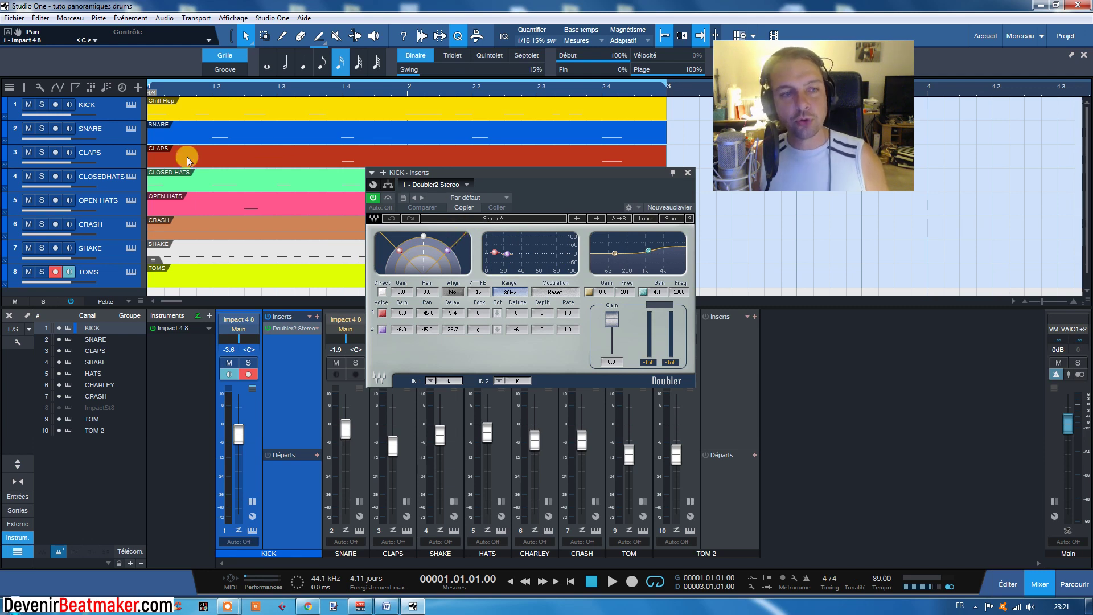
{"action": "left_click", "coordinate": [687, 173]}
{"action": "right_click", "coordinate": [316, 329]}
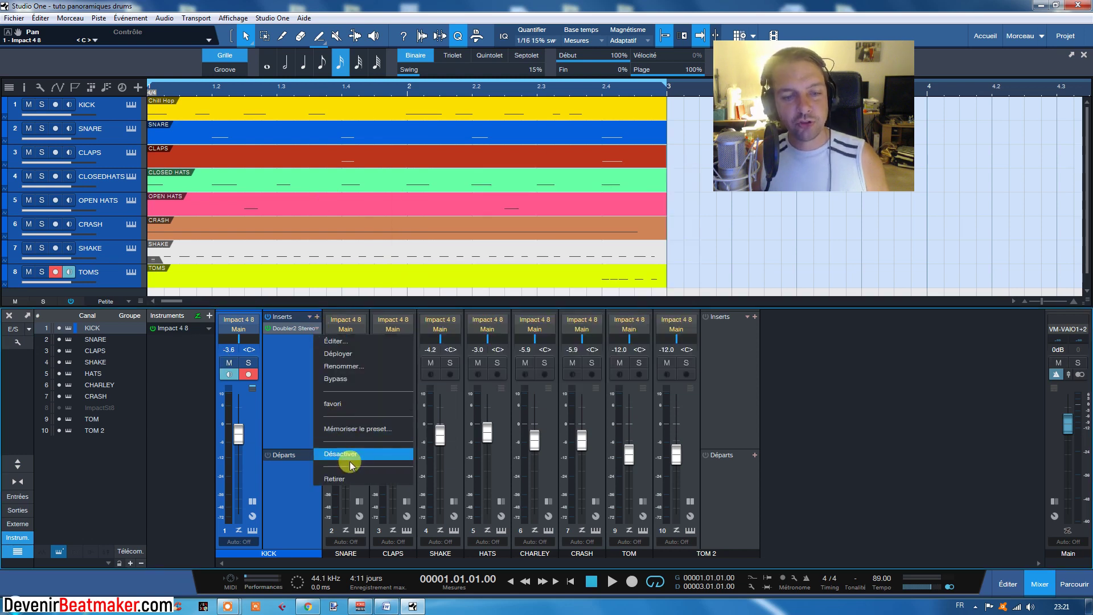
{"action": "left_click", "coordinate": [348, 478]}
- Expand the CLAPS mixer channel and insert the recently used Doubler2 Stereo plug-in on it
{"action": "left_click", "coordinate": [409, 455]}
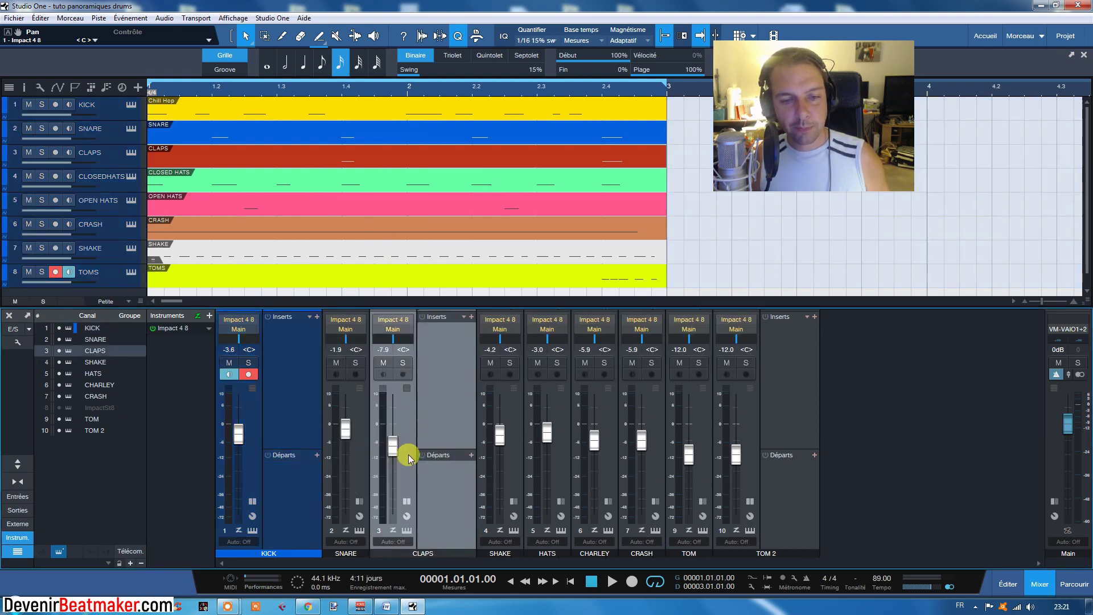
{"action": "left_click", "coordinate": [473, 316]}
{"action": "left_click", "coordinate": [531, 51]}
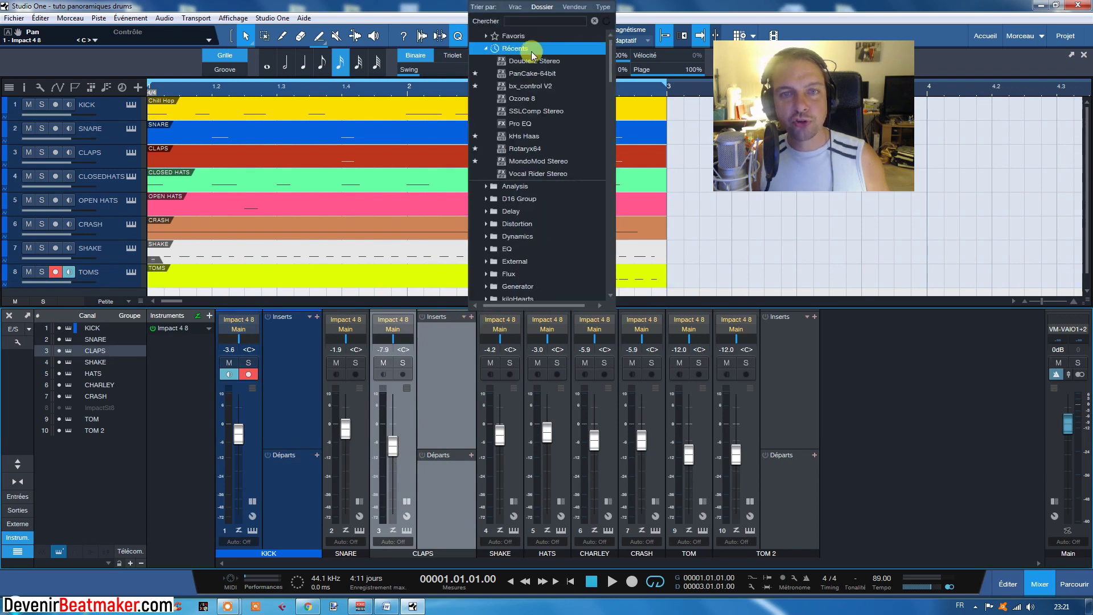
{"action": "left_click", "coordinate": [530, 61]}
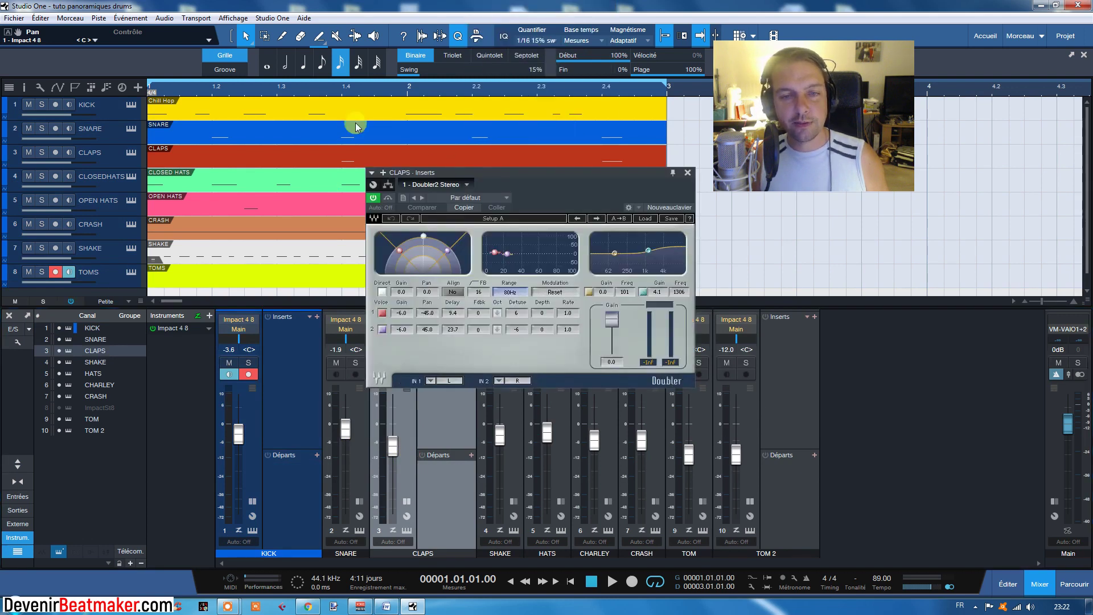
{"action": "left_click_drag", "start_coordinate": [510, 188], "coordinate": [479, 146]}
{"action": "left_click", "coordinate": [658, 129]}
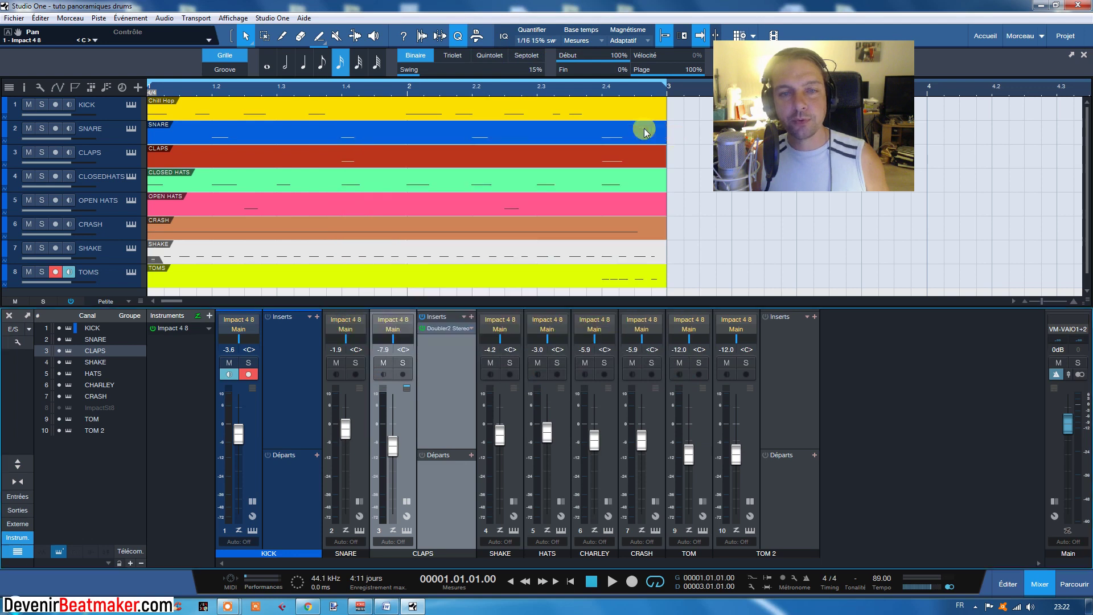
- Compare the loop with the CLAPS channel's Doubler2 Stereo off and on during playback, and review the plug-in's settings
{"action": "left_click", "coordinate": [422, 329]}
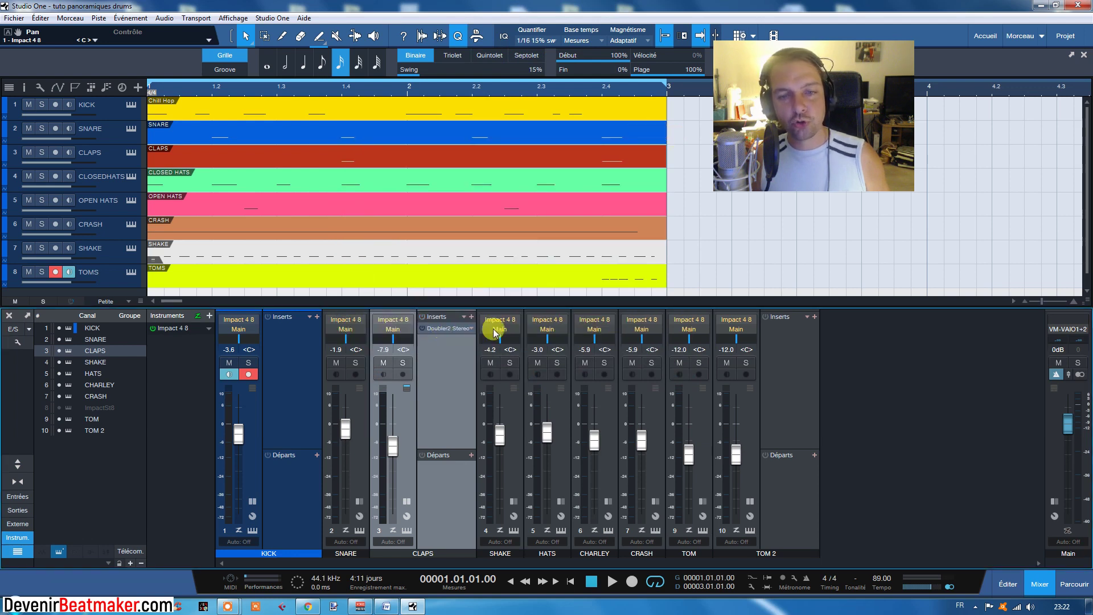
{"action": "left_click", "coordinate": [511, 586]}
{"action": "left_click", "coordinate": [216, 177]}
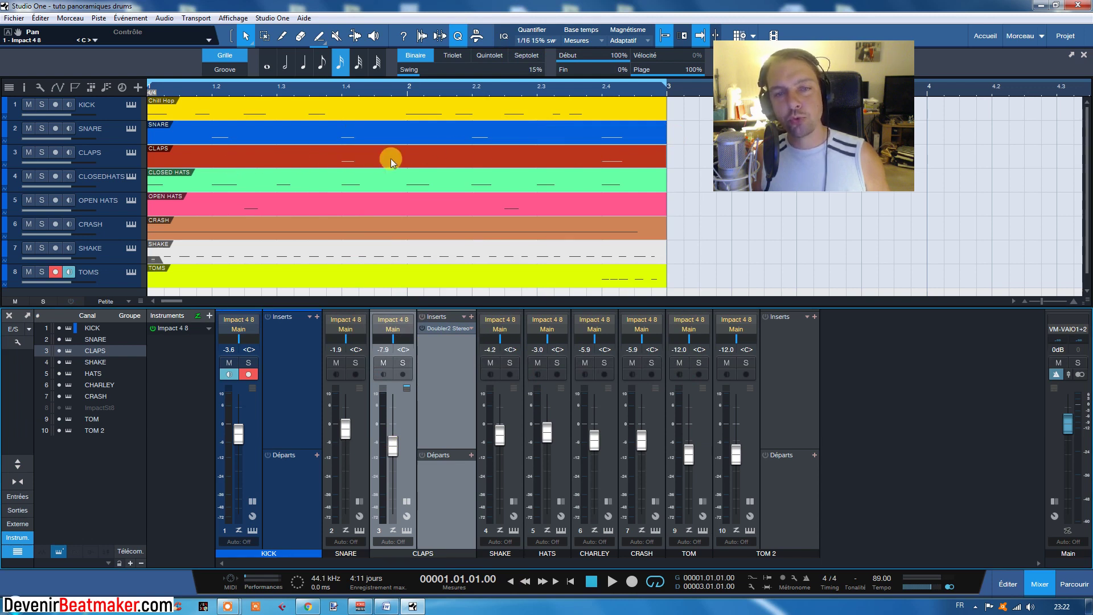
{"action": "left_click", "coordinate": [223, 149]}
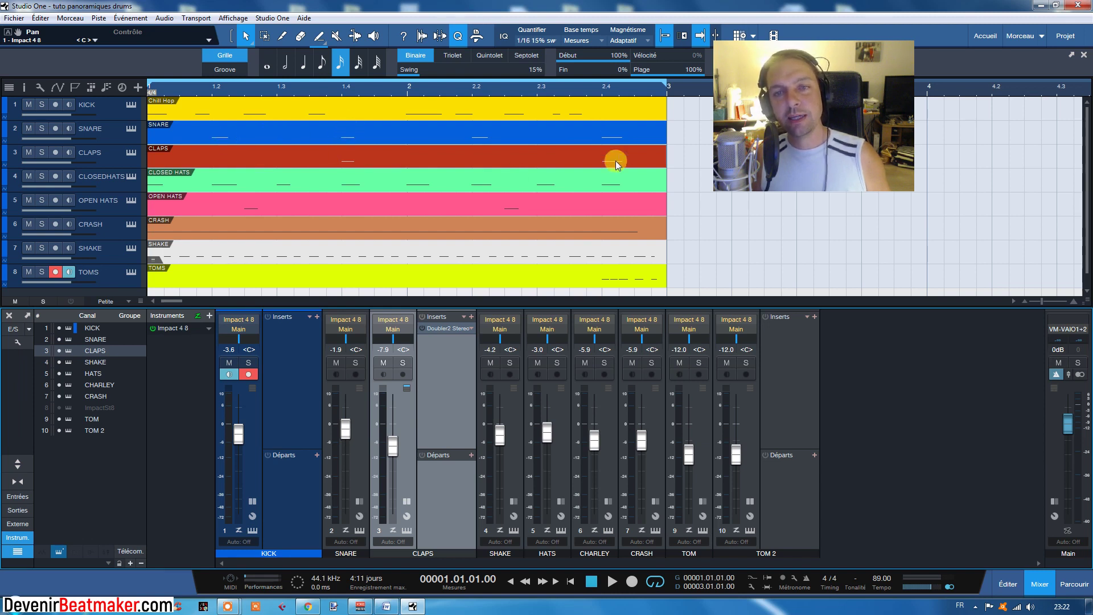
{"action": "left_click", "coordinate": [622, 581]}
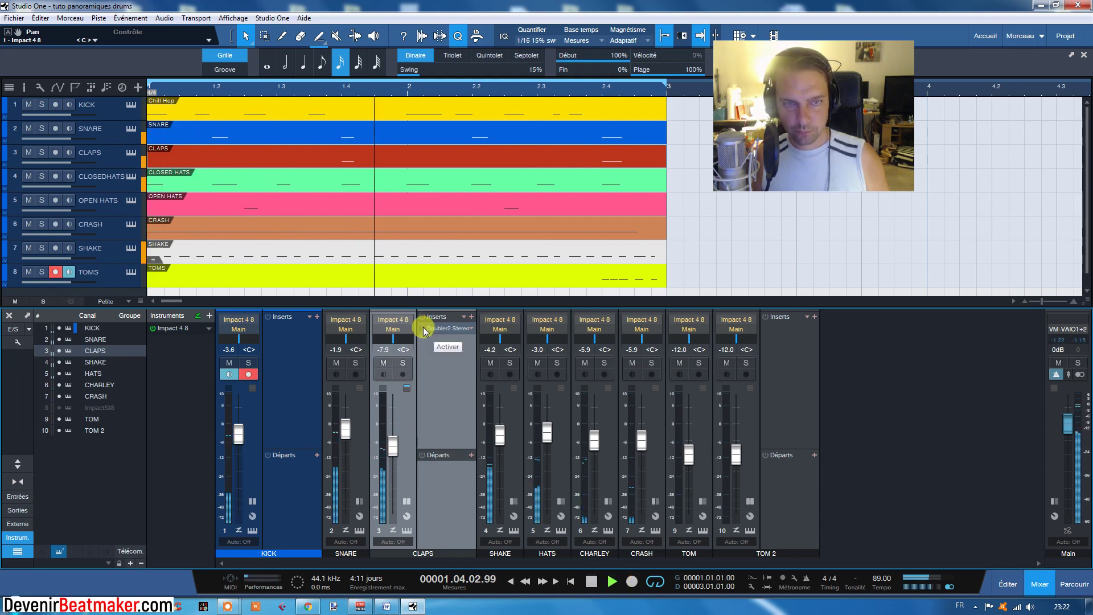
{"action": "left_click", "coordinate": [423, 329]}
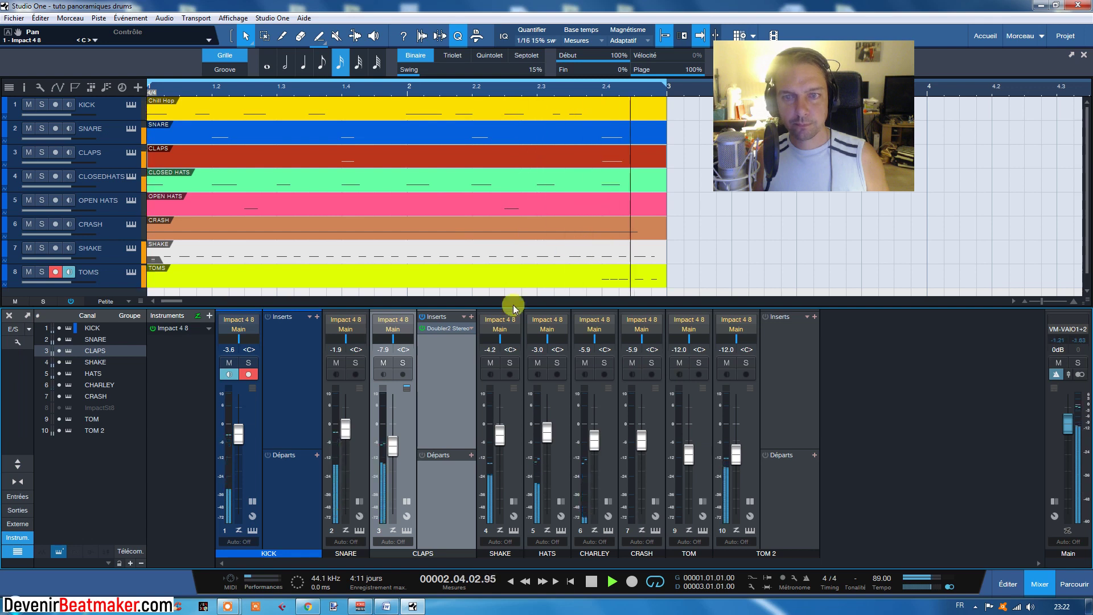
{"action": "left_click", "coordinate": [592, 580]}
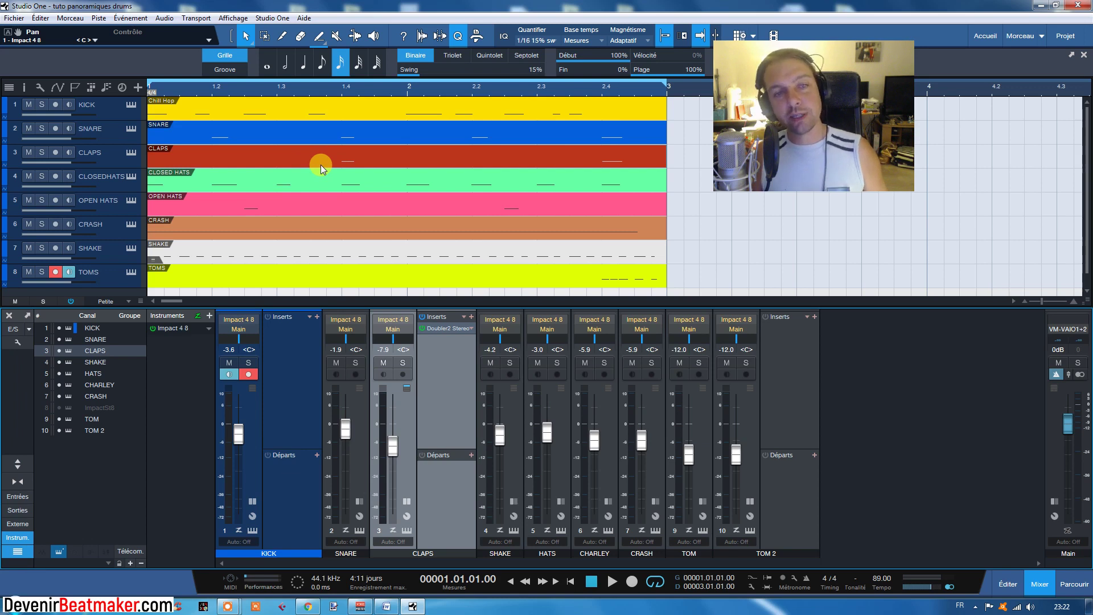
{"action": "double_click", "coordinate": [450, 331]}
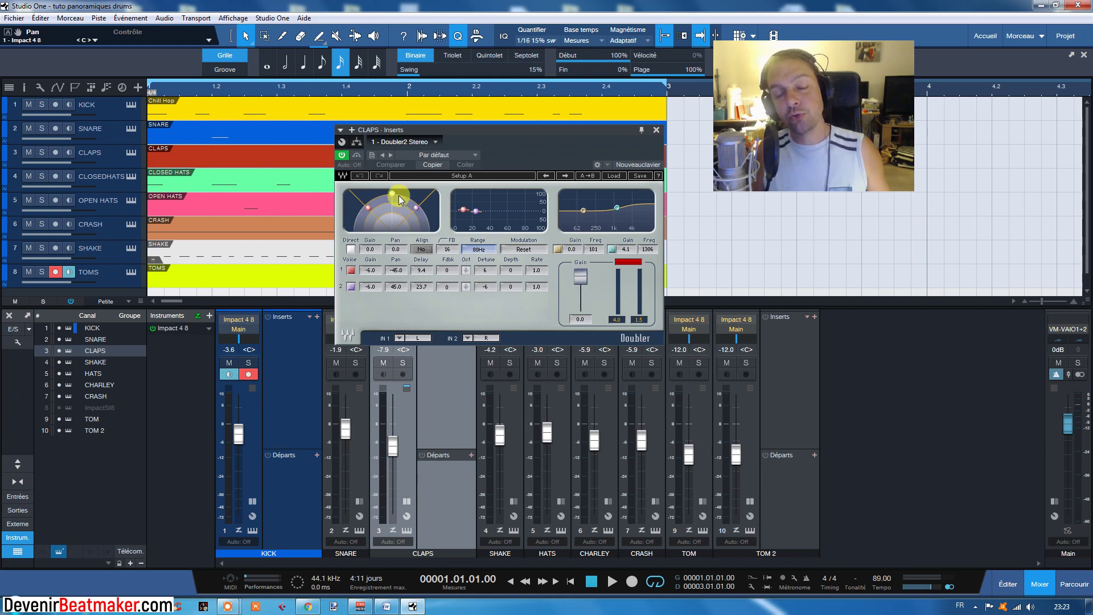
{"action": "left_click", "coordinate": [657, 130]}
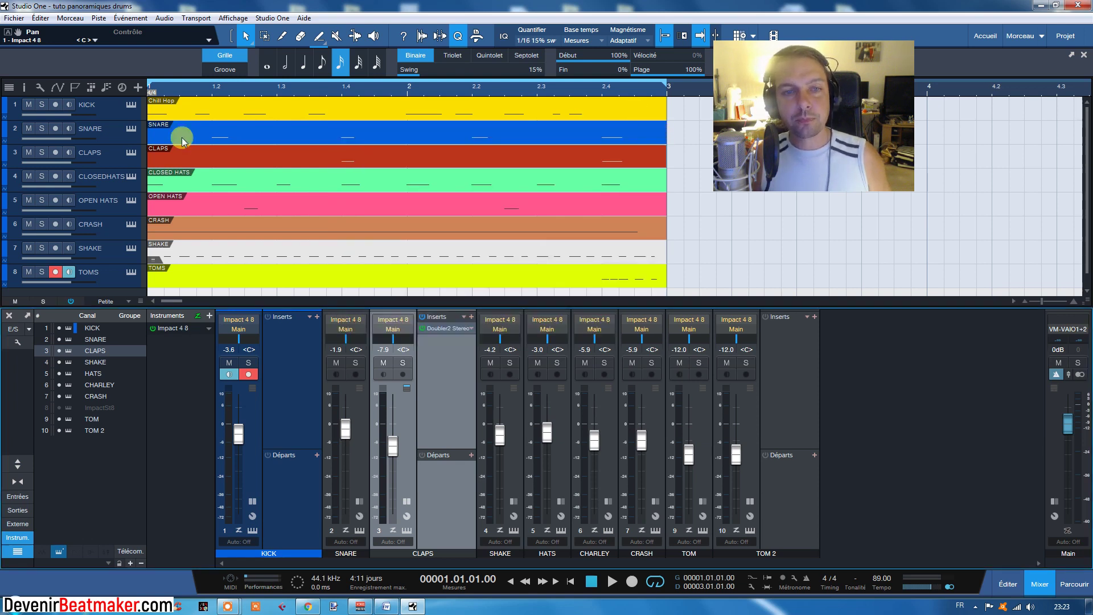
- Solo the CLOSED HATS and OPEN HATS tracks and play them on their own, stopping near the end of the loop
{"action": "left_click", "coordinate": [107, 185]}
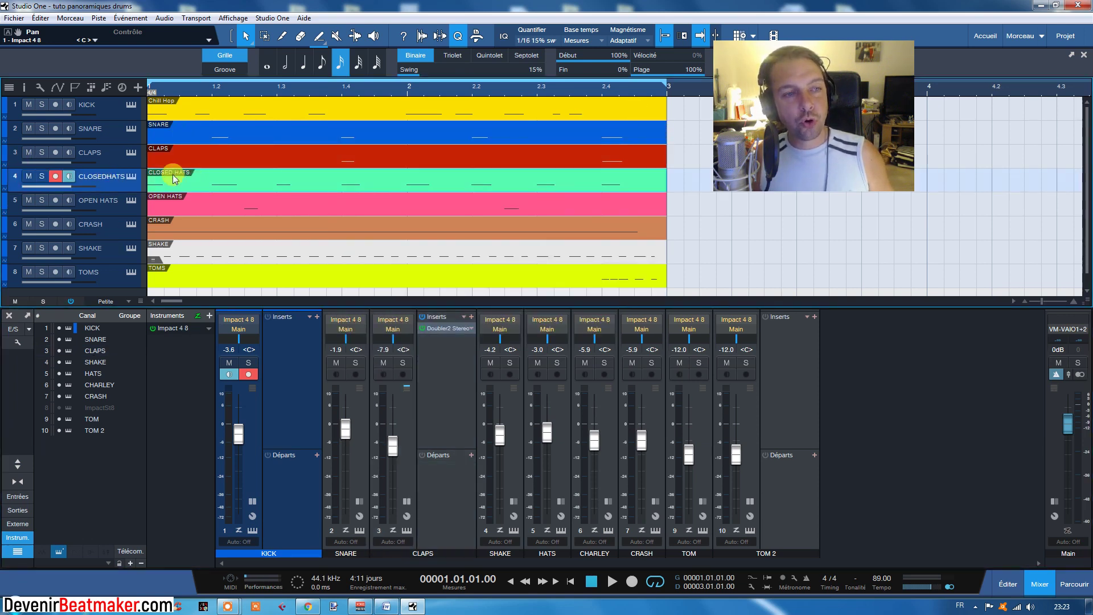
{"action": "left_click", "coordinate": [44, 177]}
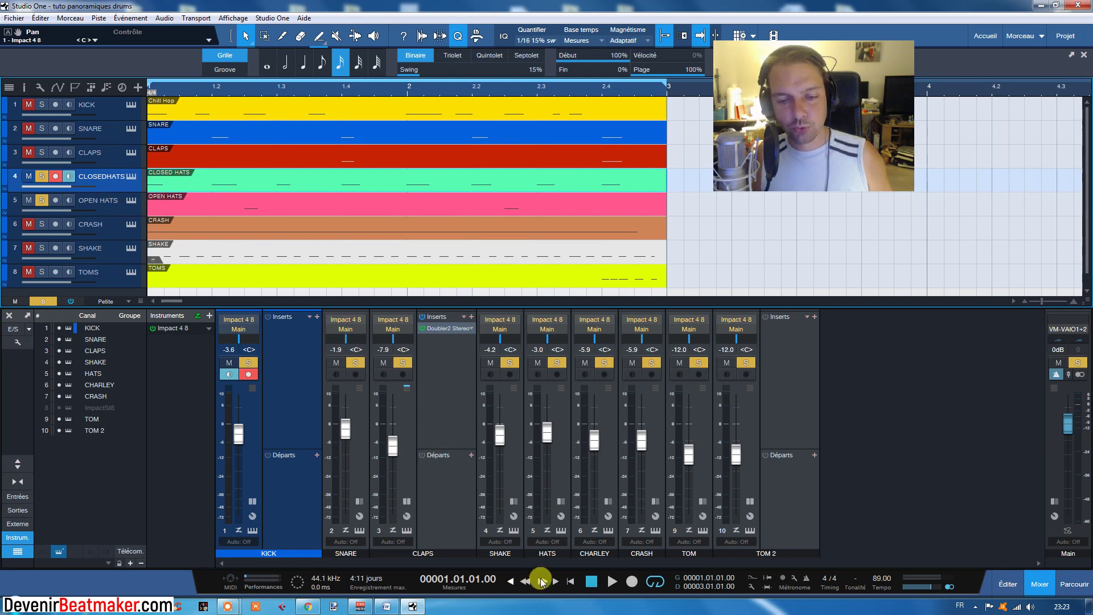
{"action": "left_click", "coordinate": [614, 582]}
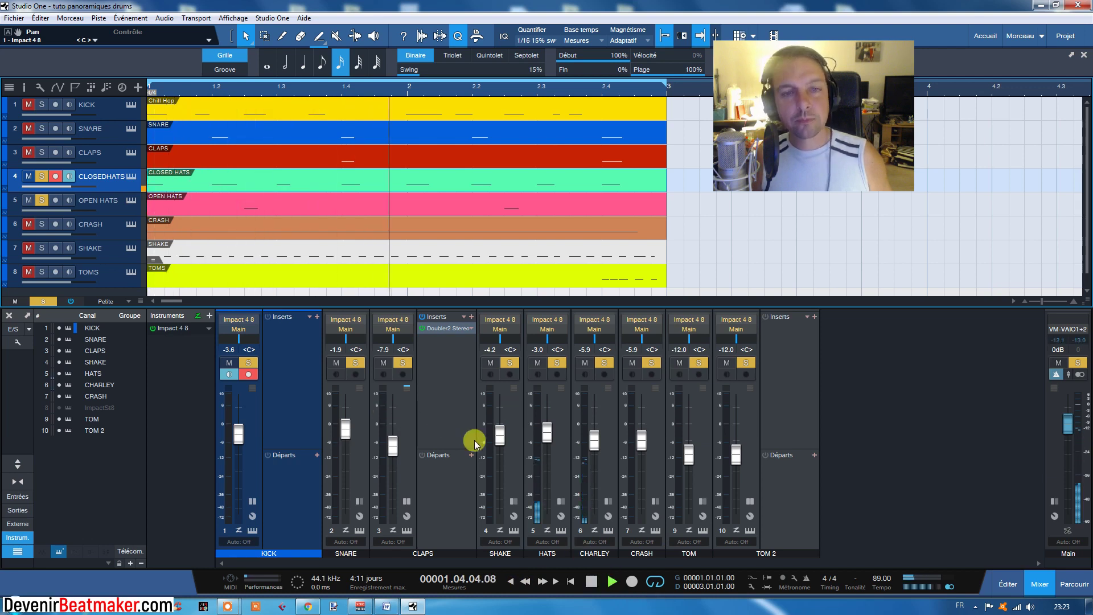
{"action": "left_click", "coordinate": [592, 582]}
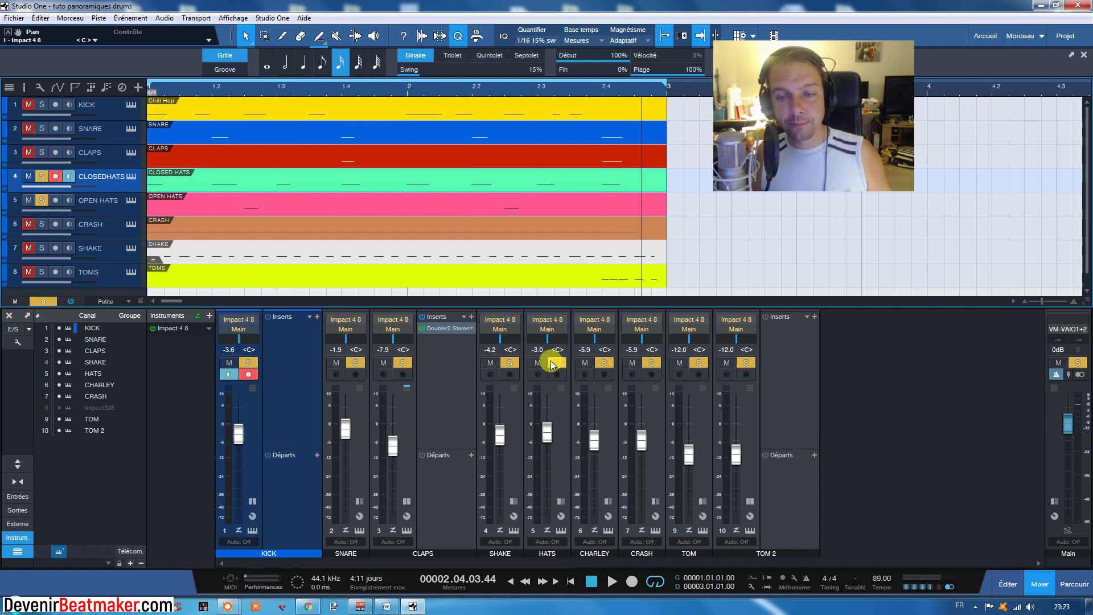
- Pan the HATS channel to L35 and the CHARLEY channel to R32
{"action": "left_click_drag", "start_coordinate": [543, 338], "coordinate": [542, 342]}
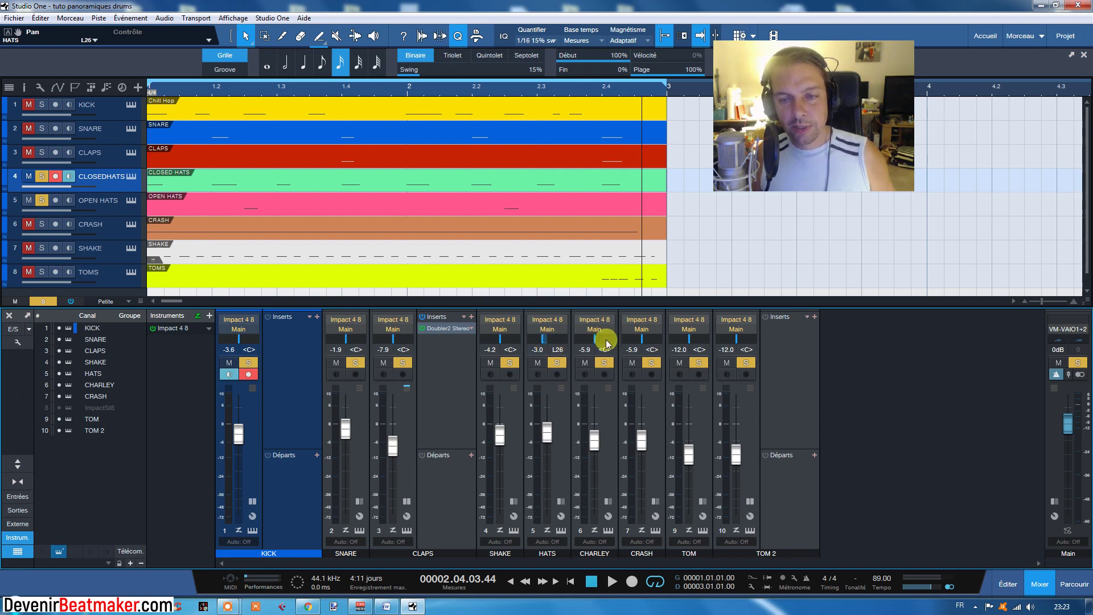
{"action": "left_click_drag", "start_coordinate": [593, 340], "coordinate": [598, 340]}
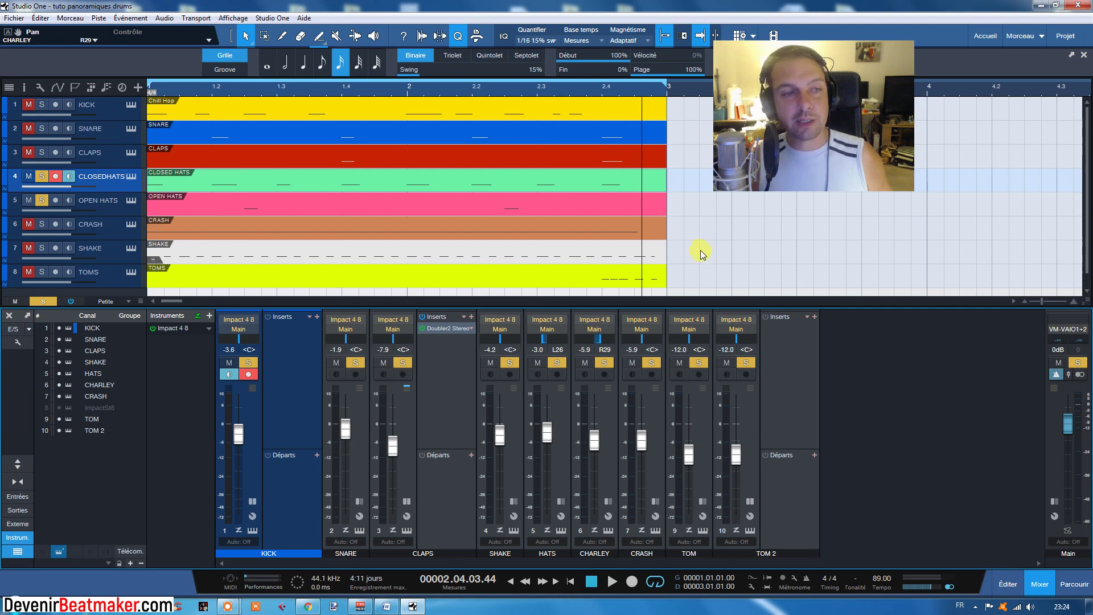
{"action": "left_click_drag", "start_coordinate": [542, 338], "coordinate": [602, 340]}
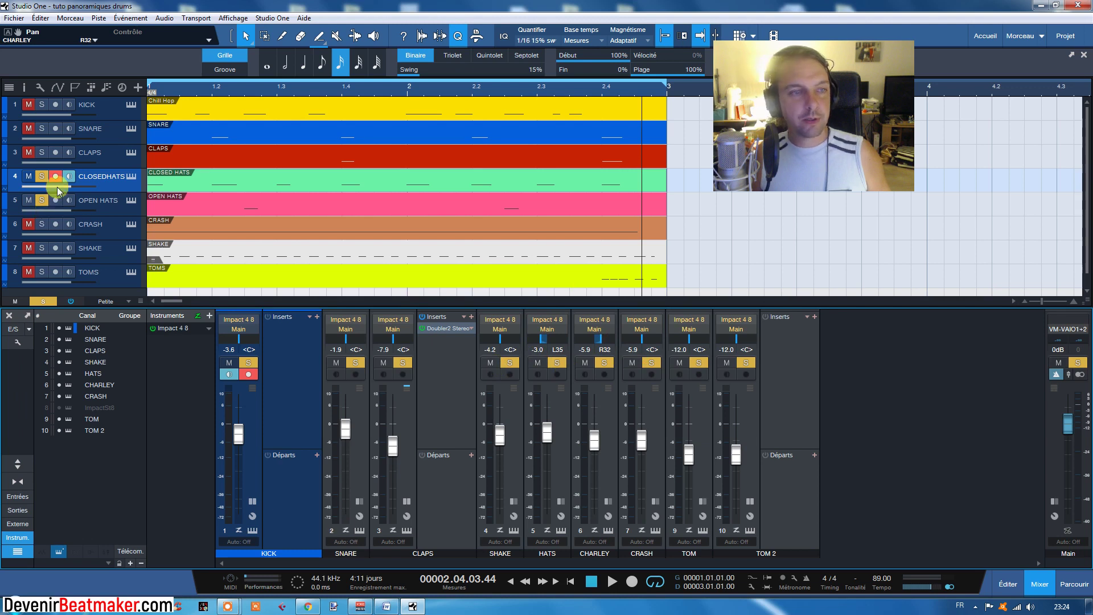
- Unsolo both hat tracks and play the full loop from the first bar while widening the CHARLEY pan to R38
{"action": "left_click", "coordinate": [42, 176]}
{"action": "left_click", "coordinate": [42, 198]}
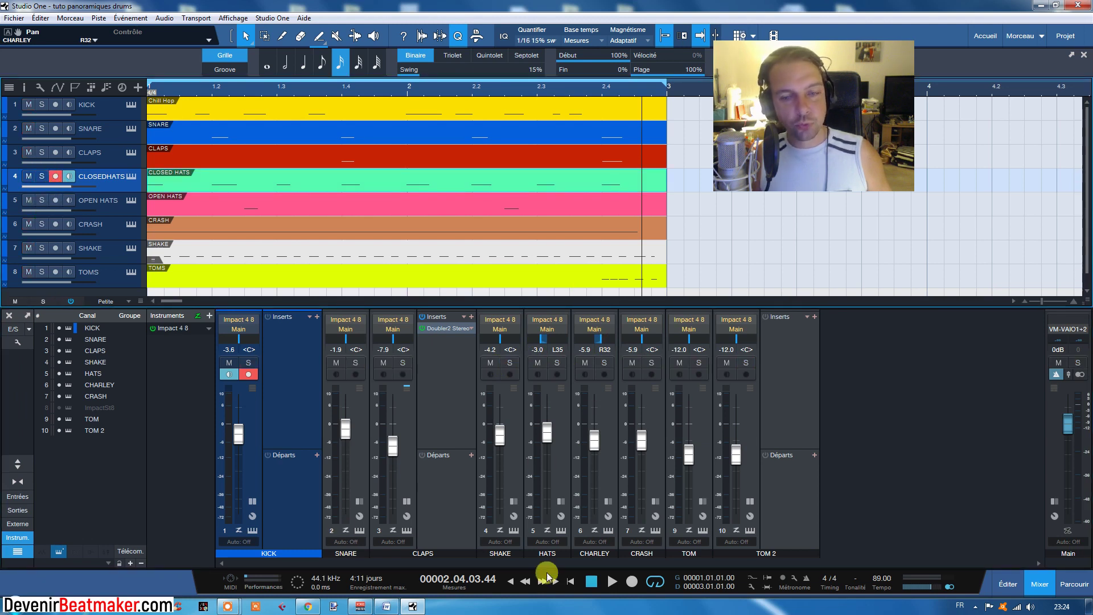
{"action": "left_click", "coordinate": [510, 581]}
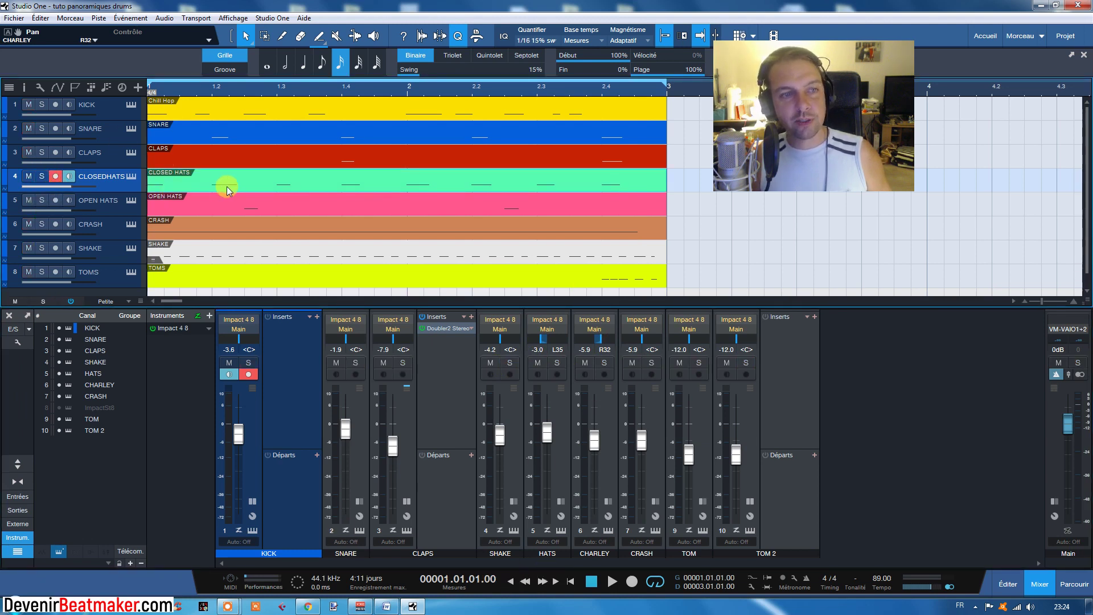
{"action": "left_click", "coordinate": [612, 581]}
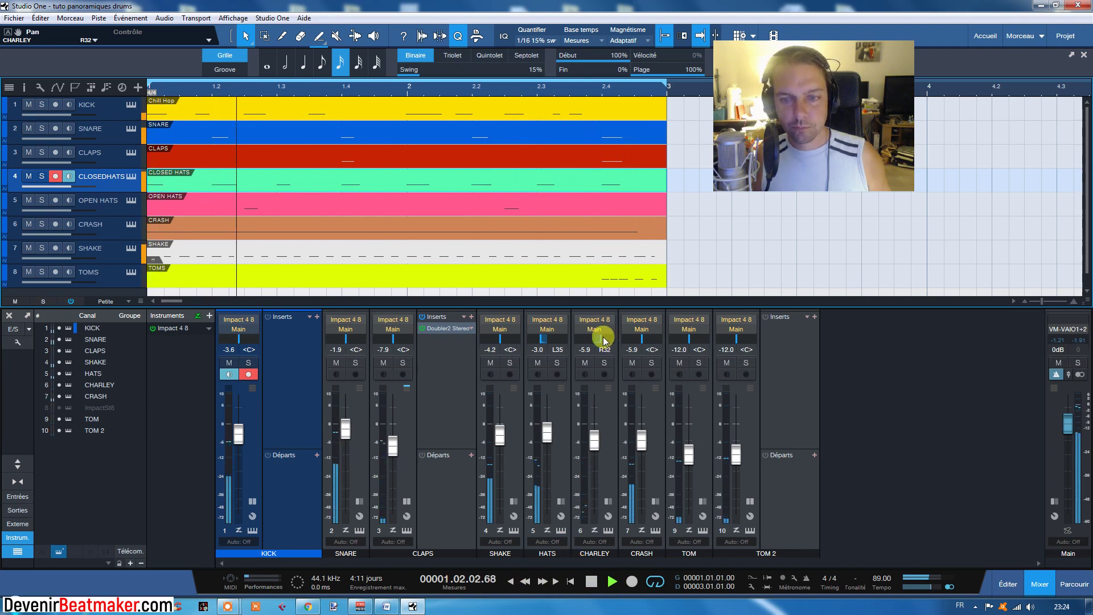
{"action": "scroll", "coordinate": [600, 338], "scroll_direction": "up", "scroll_amount": 3}
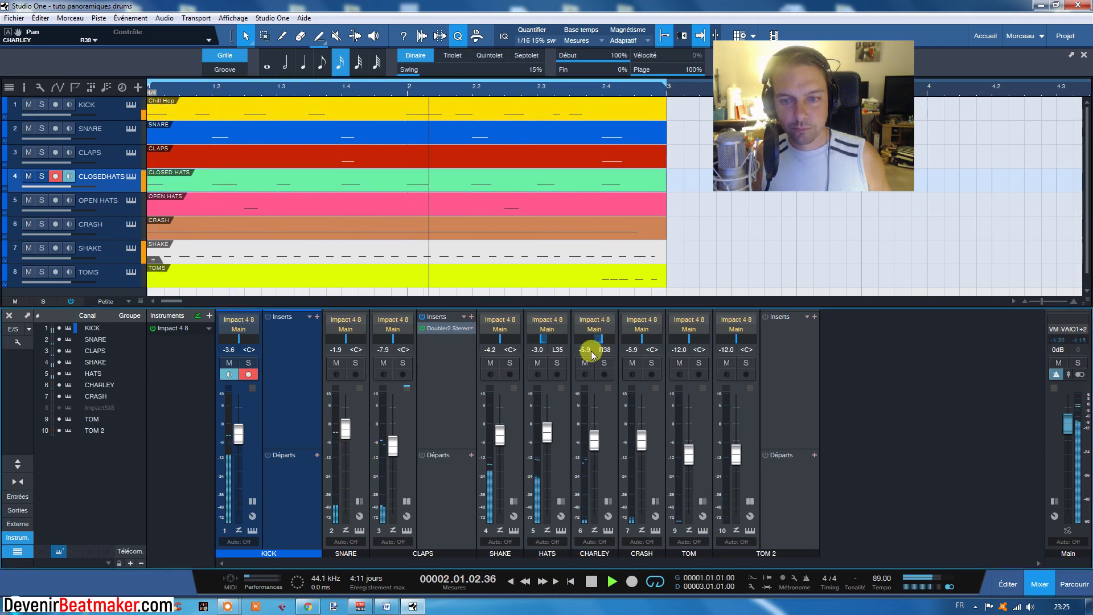
{"action": "left_click", "coordinate": [592, 584]}
- Set the HATS channel's pan to L32 and the CHARLEY channel's pan to R35
{"action": "left_click", "coordinate": [542, 339]}
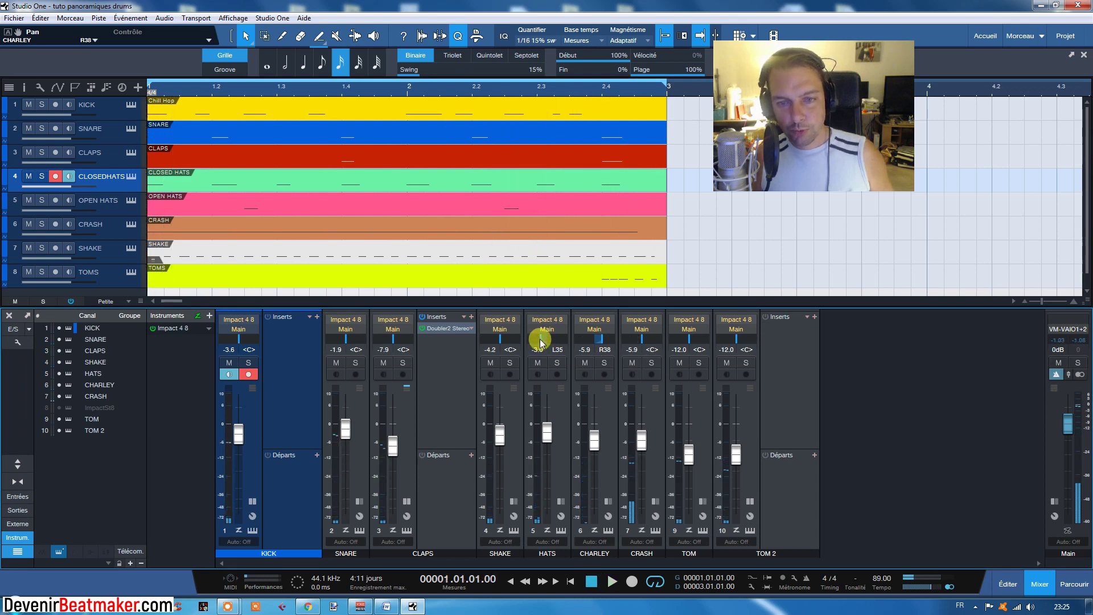
{"action": "left_click_drag", "start_coordinate": [542, 340], "coordinate": [603, 353]}
{"action": "left_click", "coordinate": [600, 341]}
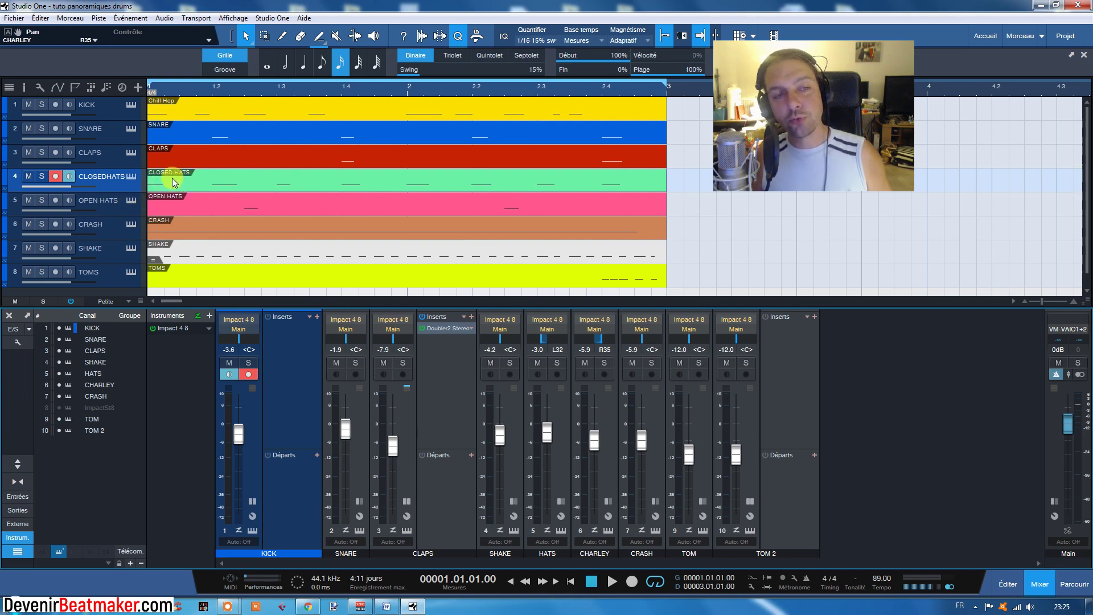
- Listen to the CLOSED HATS track alone in solo, stop playback and unsolo it
{"action": "left_click", "coordinate": [43, 177]}
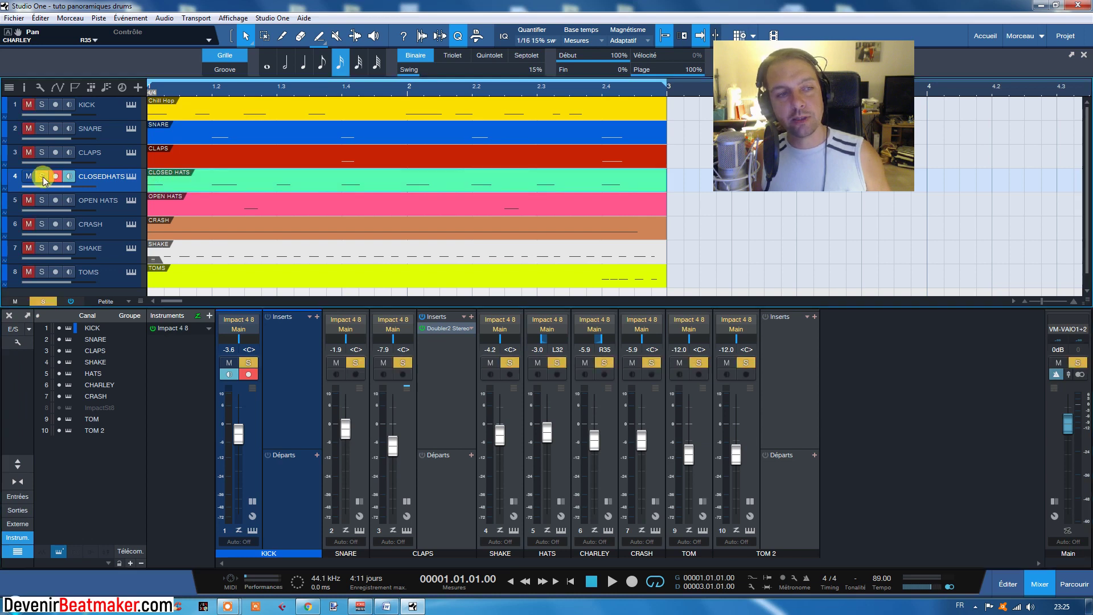
{"action": "left_click", "coordinate": [610, 583]}
{"action": "left_click", "coordinate": [591, 581]}
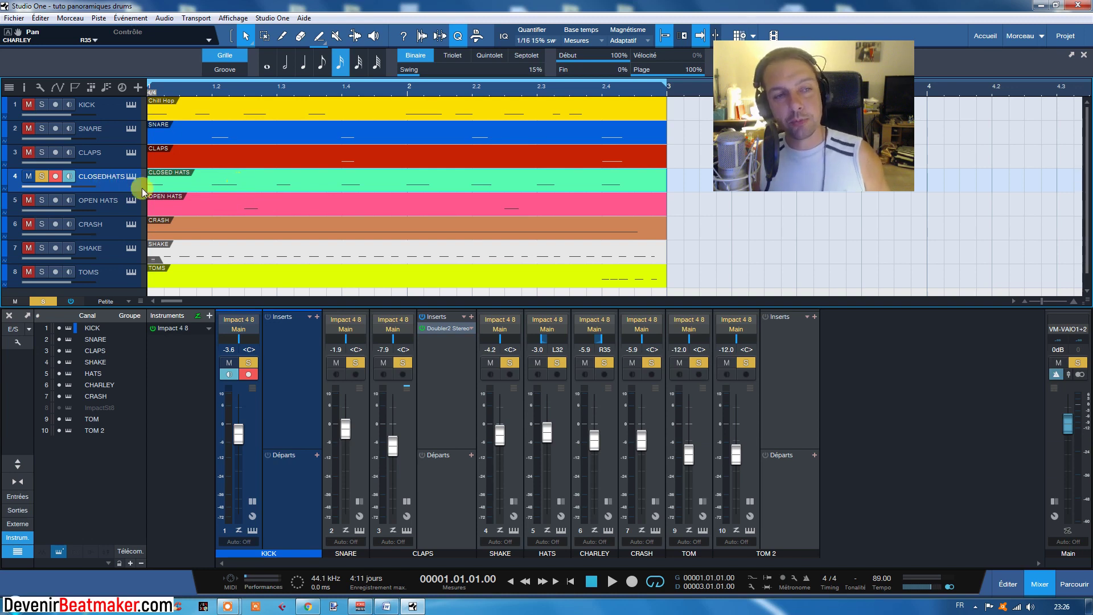
{"action": "left_click", "coordinate": [41, 176]}
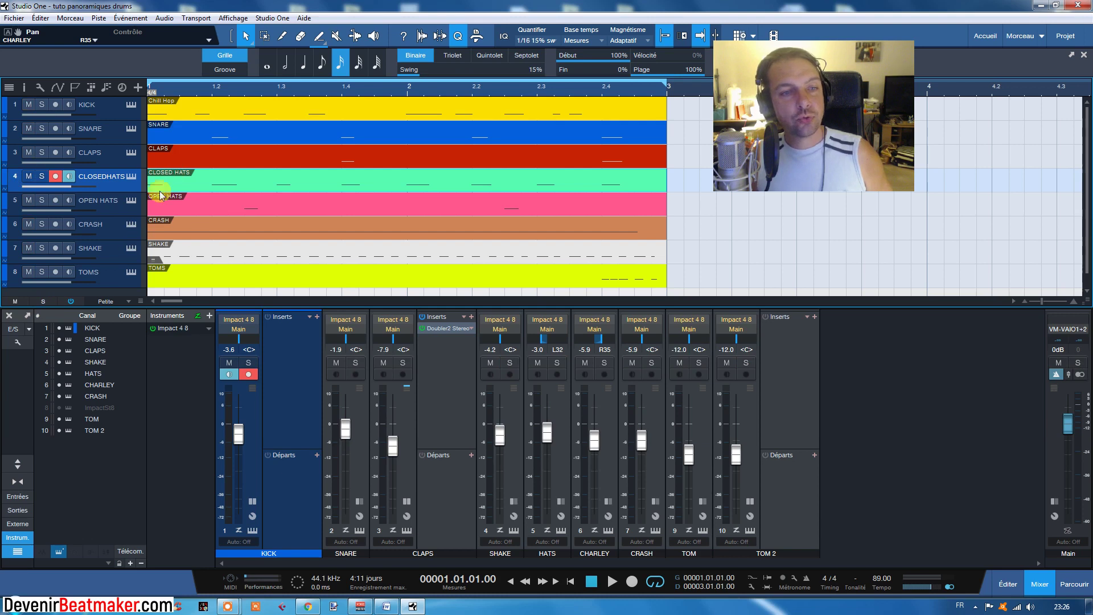
- Select the CRASH track and expand its mixer channel to show the inserts and sends
{"action": "left_click", "coordinate": [113, 223]}
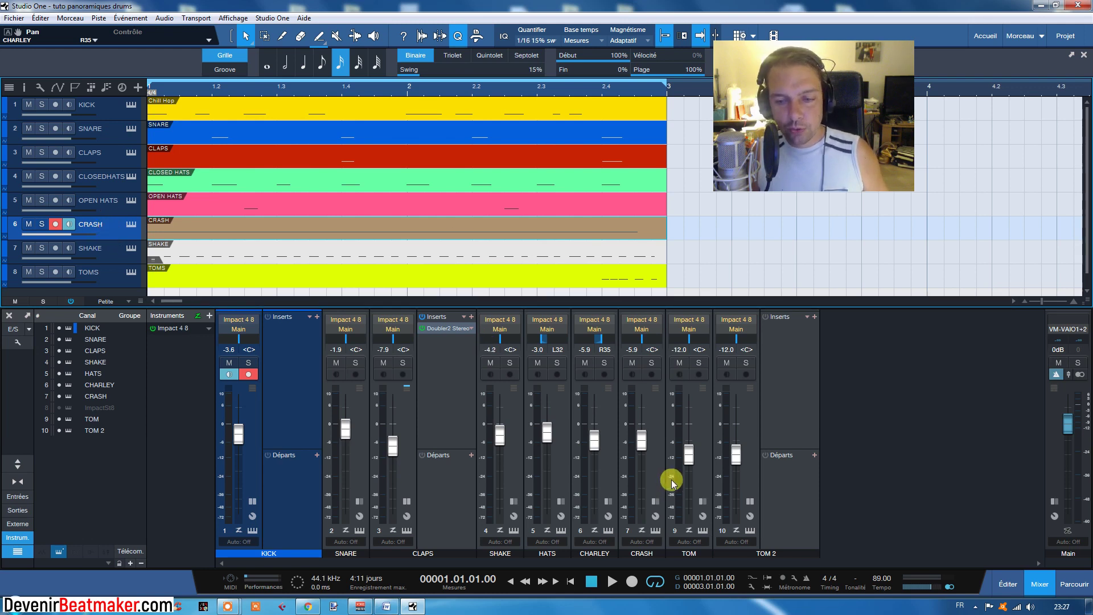
{"action": "left_click", "coordinate": [655, 466]}
{"action": "left_click", "coordinate": [654, 466]}
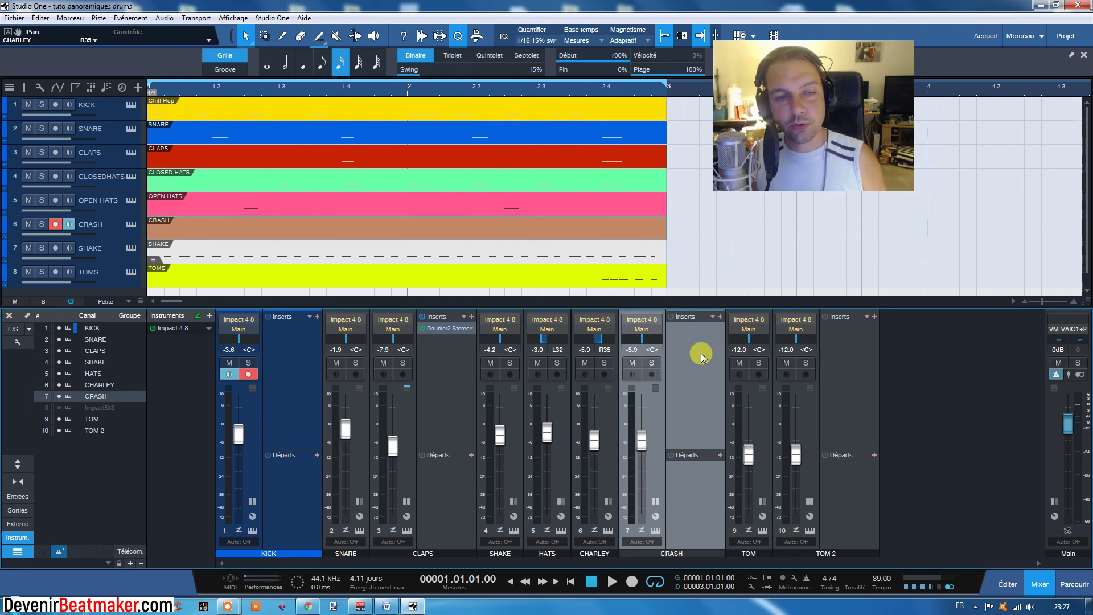
- Search the insert plug-ins for soundtoys and insert MicroShift on the CRASH channel
{"action": "left_click", "coordinate": [720, 316]}
{"action": "left_click", "coordinate": [968, 119]}
{"action": "left_click", "coordinate": [720, 317]}
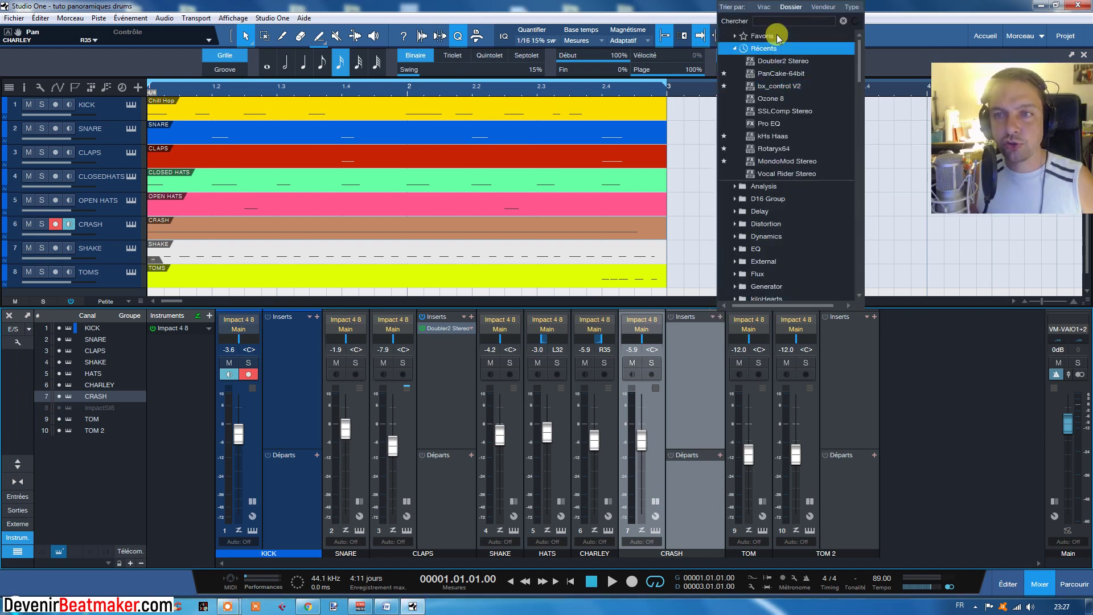
{"action": "left_click", "coordinate": [773, 22]}
{"action": "type", "text": "so"}
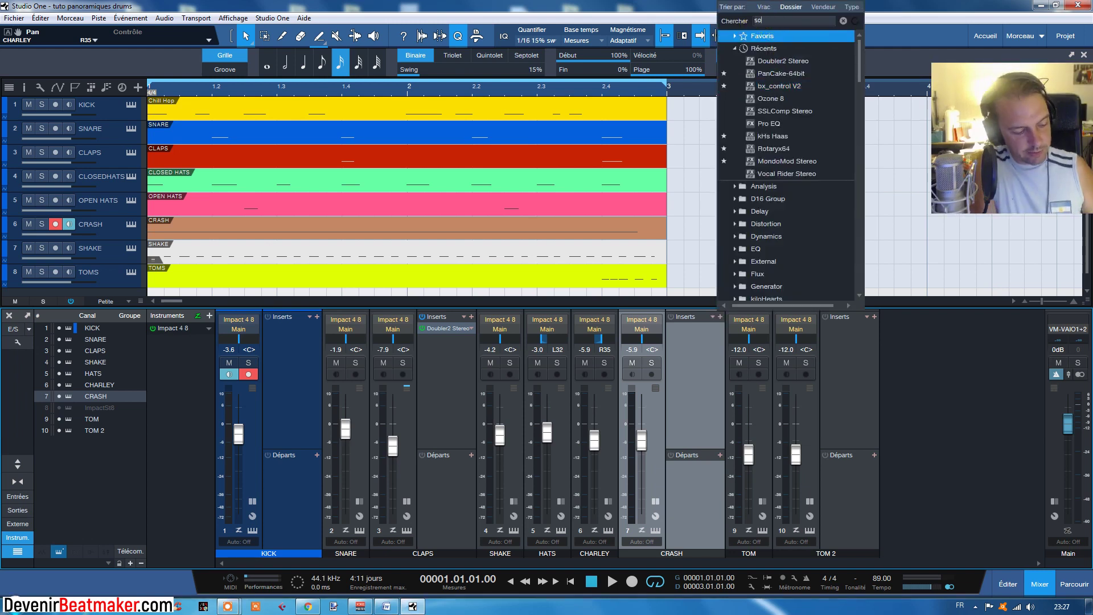
{"action": "type", "text": "undtoys"}
{"action": "left_click", "coordinate": [747, 49]}
{"action": "left_click_drag", "start_coordinate": [758, 53], "coordinate": [696, 336]}
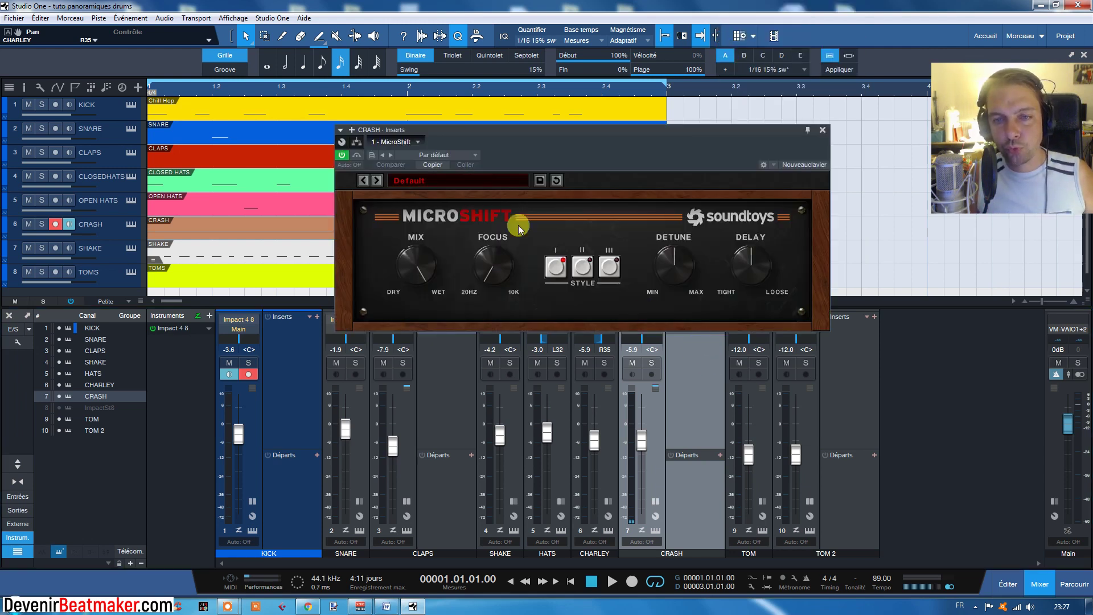
- Try MicroShift with Mix at 39.5 % and Focus at 246 Hz, and remove it from the CRASH channel
{"action": "left_click_drag", "start_coordinate": [494, 264], "coordinate": [439, 322]}
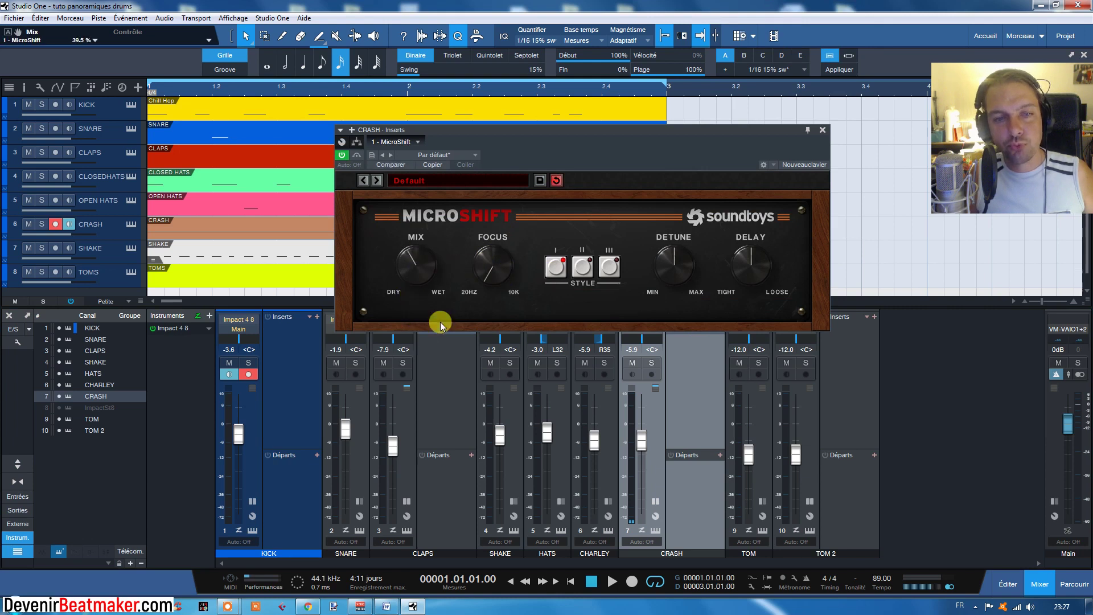
{"action": "left_click", "coordinate": [823, 130]}
{"action": "left_click", "coordinate": [721, 328]}
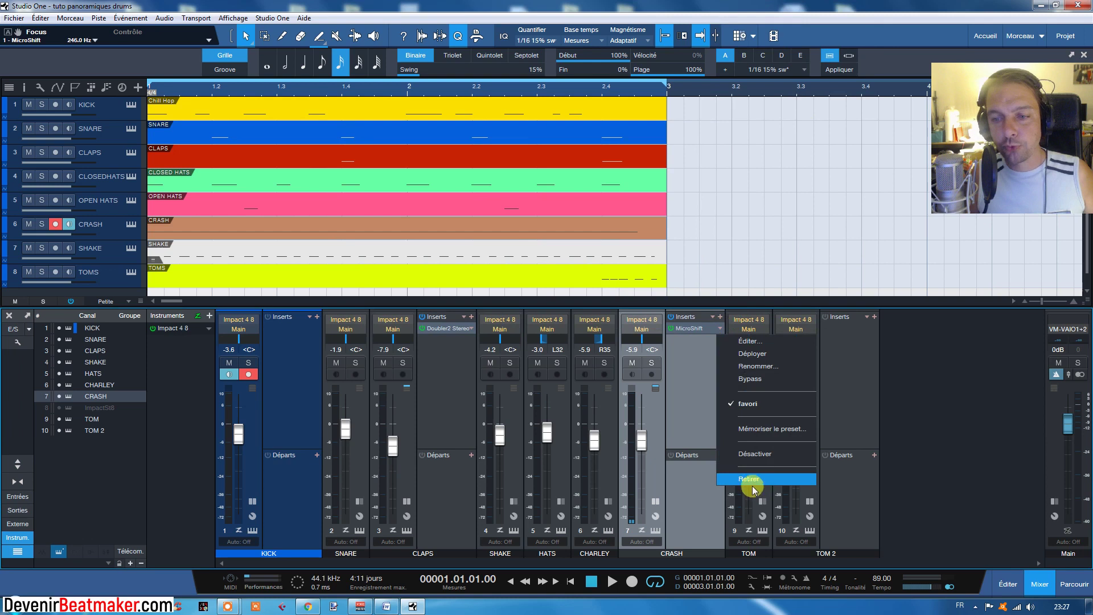
{"action": "left_click", "coordinate": [750, 484]}
- Search the insert plug-ins for pancake and insert PanCake-64bit on the CRASH channel
{"action": "left_click", "coordinate": [720, 316]}
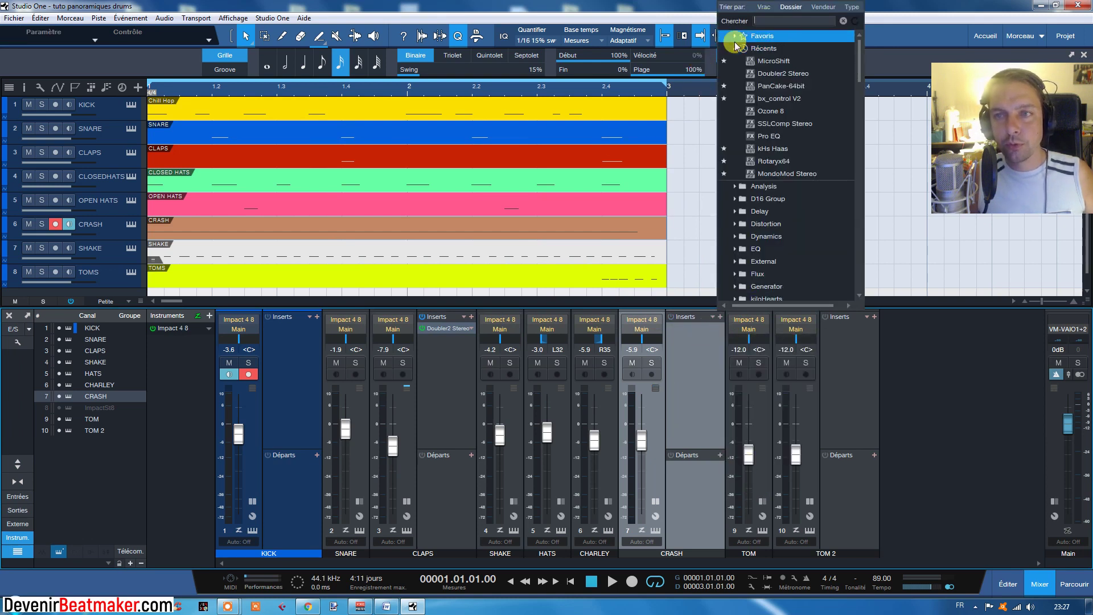
{"action": "type", "text": "pancake"}
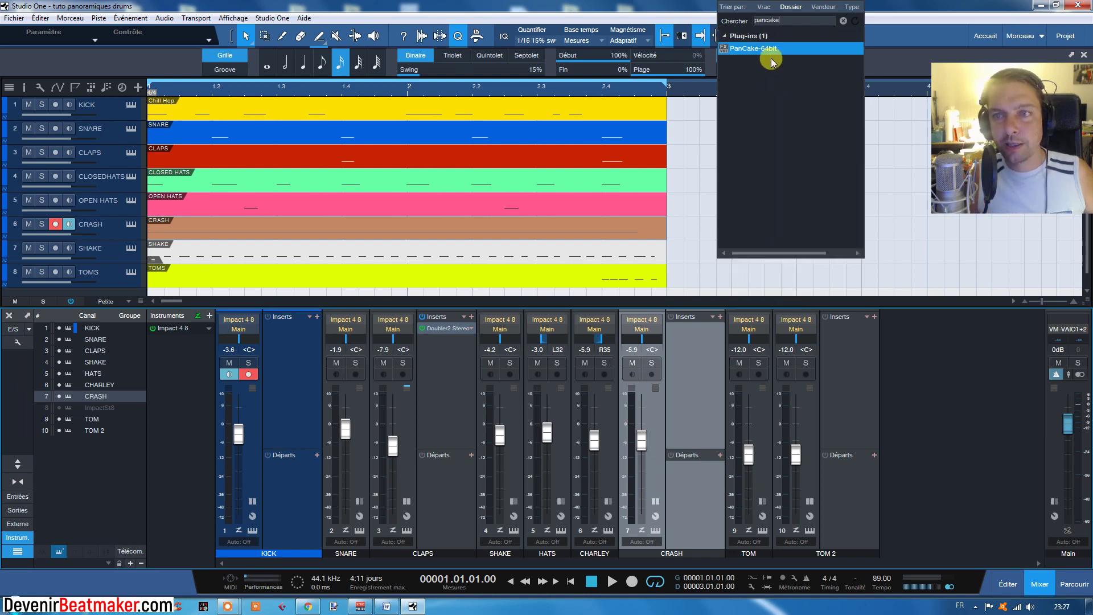
{"action": "left_click", "coordinate": [771, 50]}
{"action": "left_click_drag", "start_coordinate": [502, 143], "coordinate": [721, 102]}
- Set PanCake's beat-synced LFO length to 1/4 and its Mix to 63%
{"action": "left_click", "coordinate": [798, 175]}
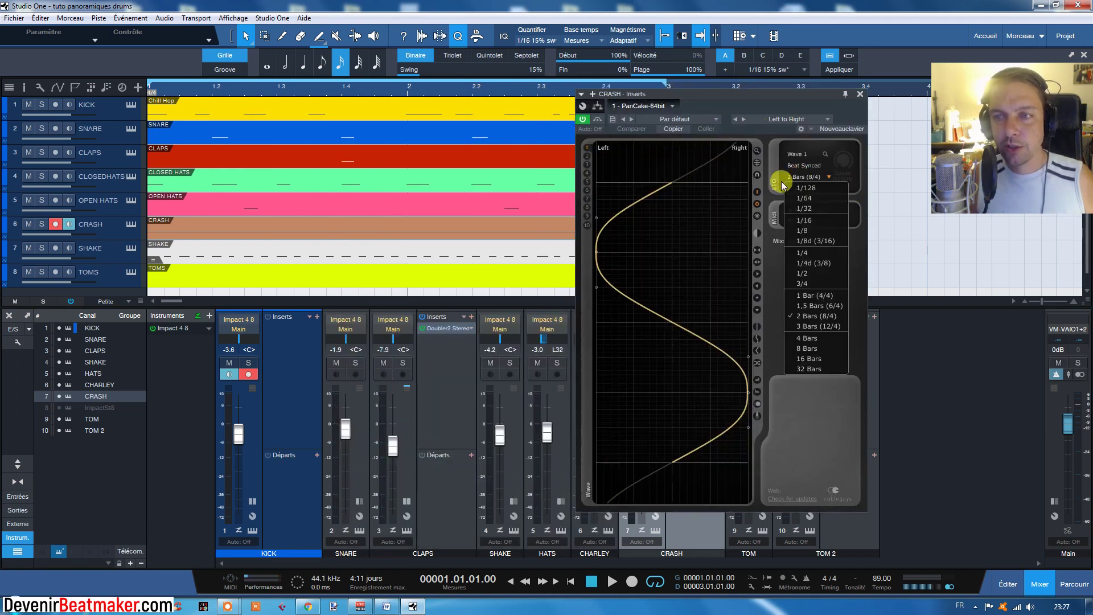
{"action": "left_click", "coordinate": [808, 254]}
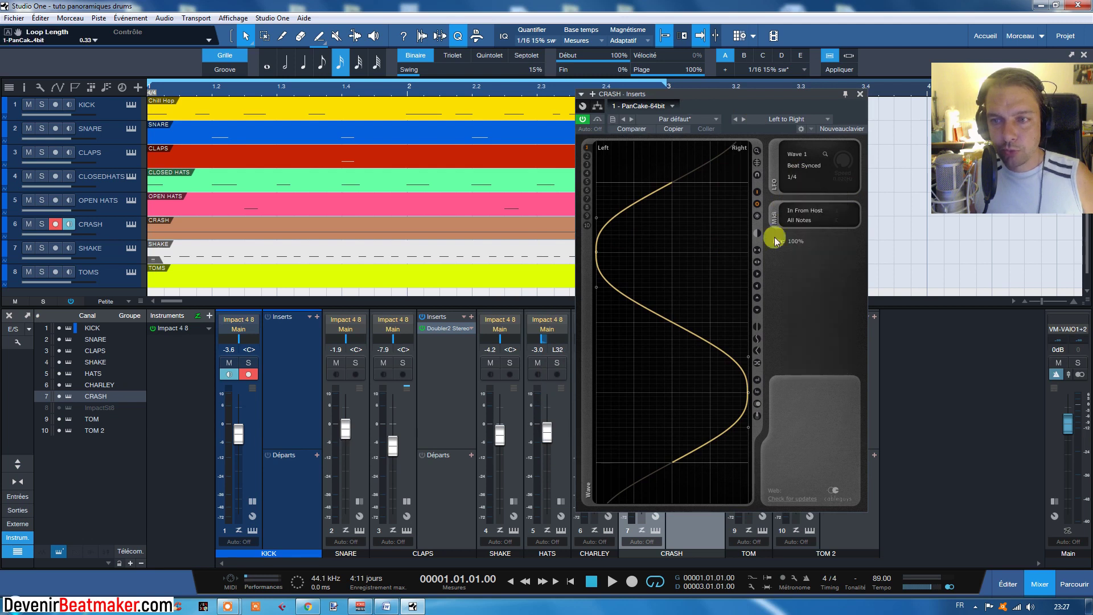
{"action": "left_click_drag", "start_coordinate": [793, 234], "coordinate": [795, 237]}
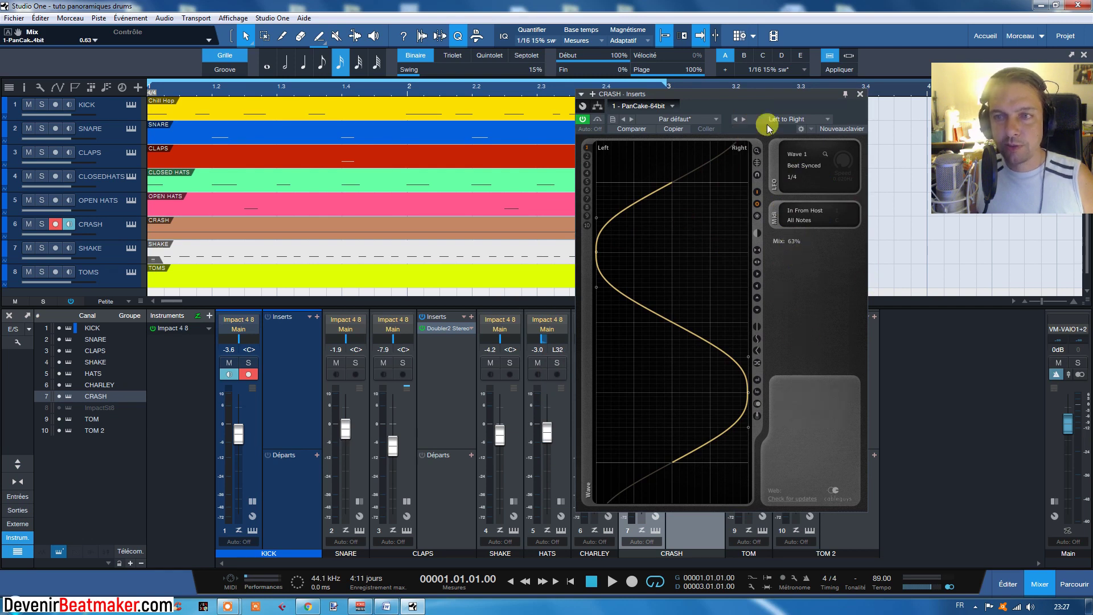
{"action": "left_click_drag", "start_coordinate": [752, 95], "coordinate": [696, 88]}
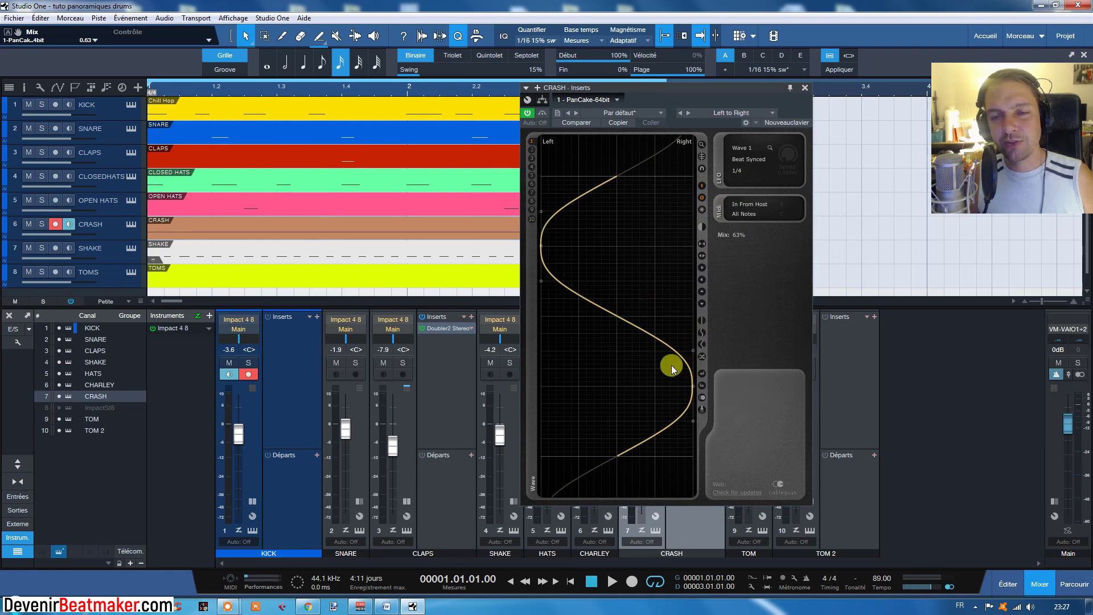
- Load the Swoosh preset in PanCake and set its Mix to 64%
{"action": "left_click", "coordinate": [769, 112]}
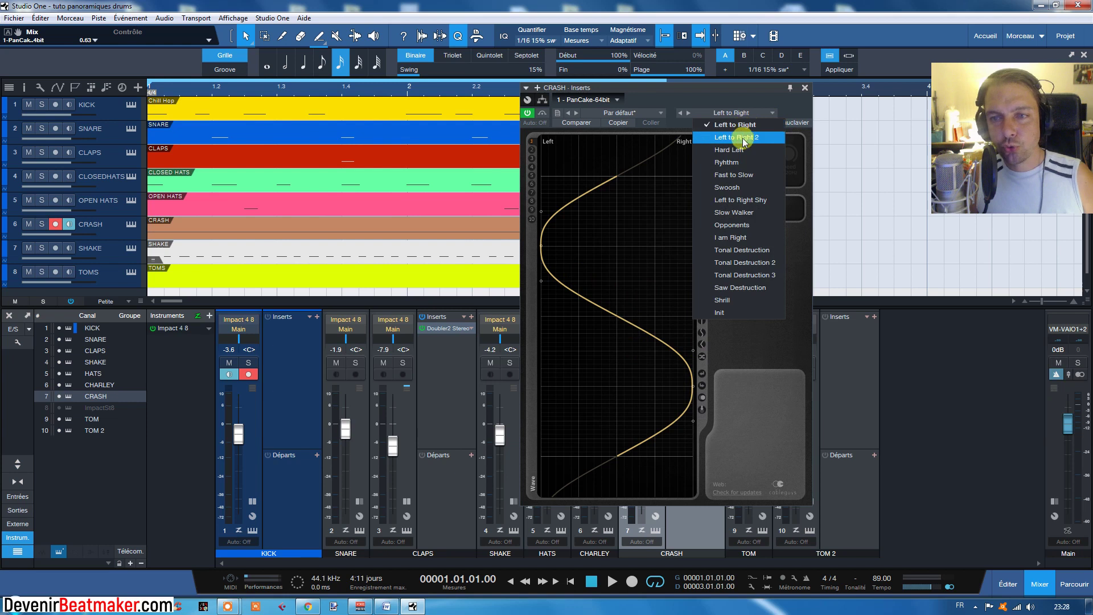
{"action": "left_click", "coordinate": [738, 188]}
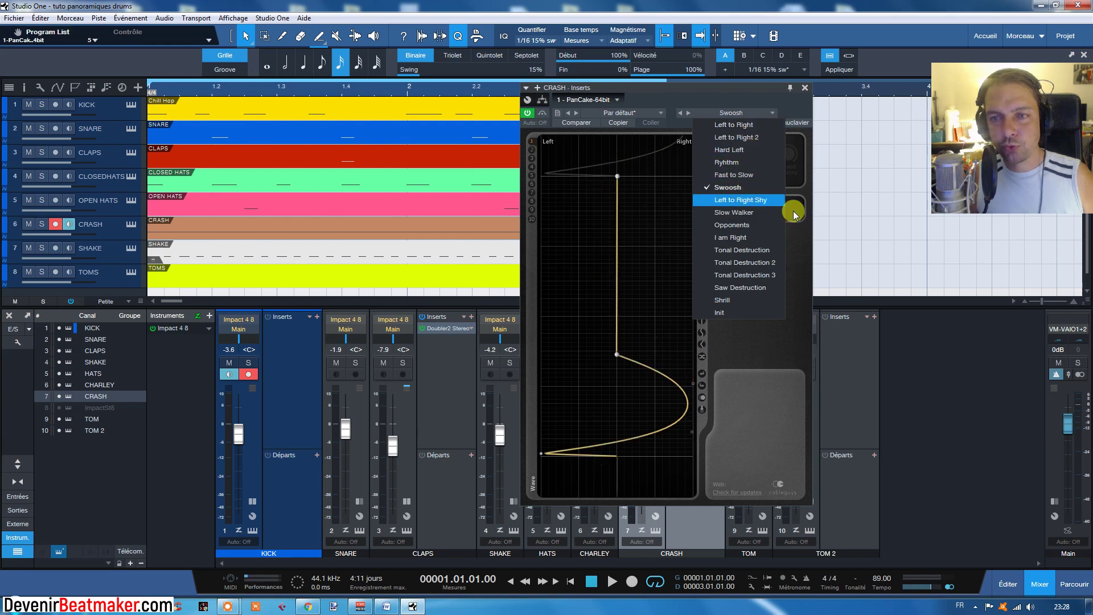
{"action": "left_click", "coordinate": [806, 246]}
{"action": "left_click_drag", "start_coordinate": [745, 241], "coordinate": [728, 226]}
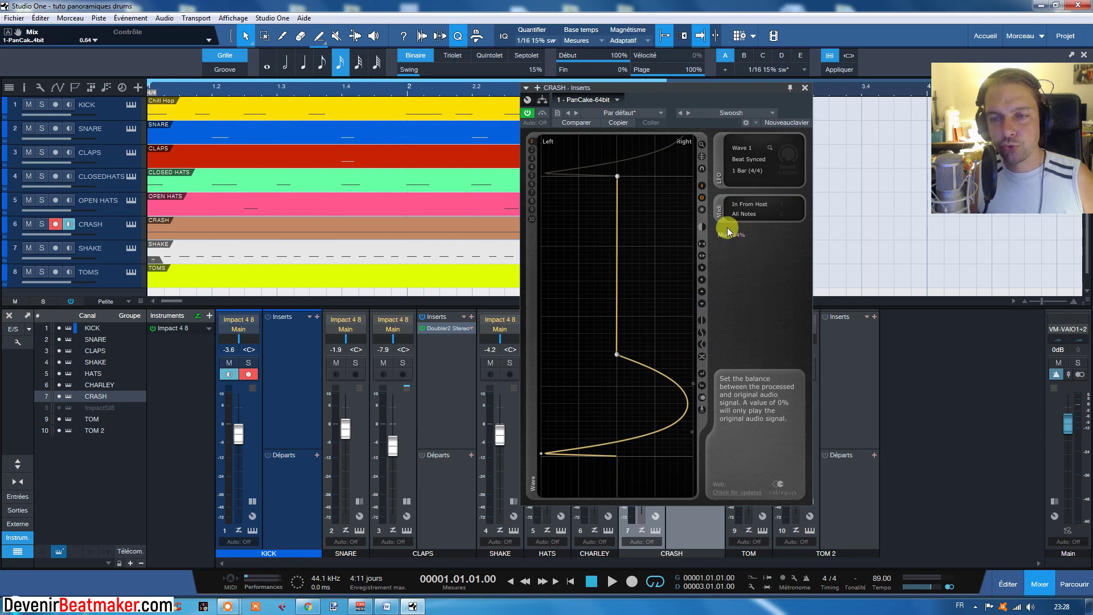
- Move the first point of PanCake's wave slightly toward the left channel and play the loop to hear the crash movement
{"action": "mouse_move", "coordinate": [619, 178]}
{"action": "left_mouse_down"}
{"action": "mouse_move", "coordinate": [593, 215]}
{"action": "mouse_move", "coordinate": [618, 166]}
{"action": "mouse_move", "coordinate": [620, 177]}
{"action": "mouse_move", "coordinate": [607, 176]}
{"action": "mouse_move", "coordinate": [624, 176]}
{"action": "mouse_move", "coordinate": [601, 176]}
{"action": "left_mouse_up"}
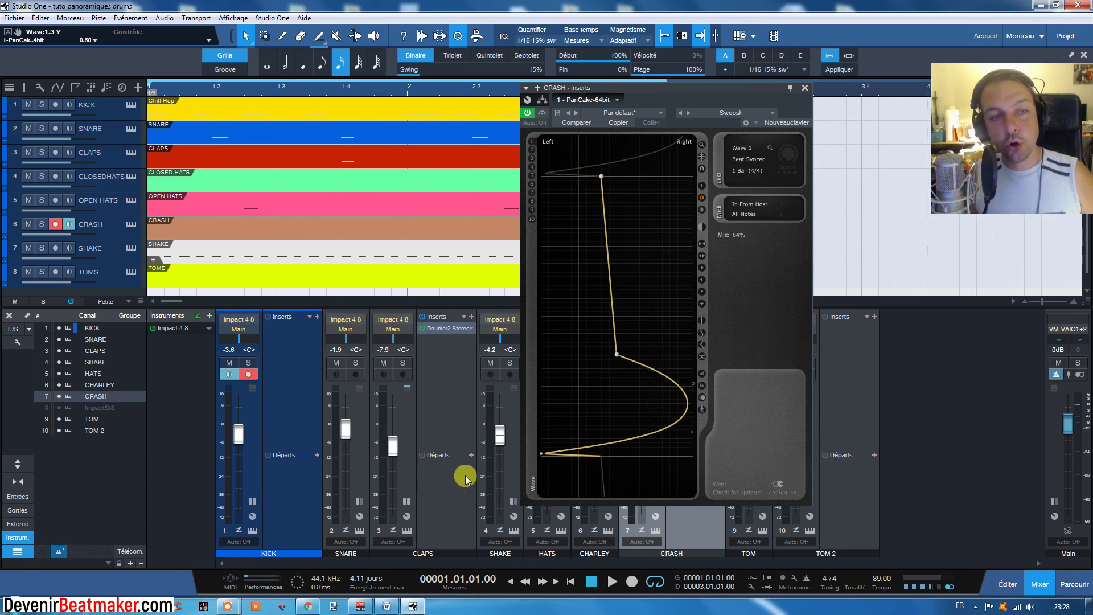
{"action": "left_click", "coordinate": [613, 582]}
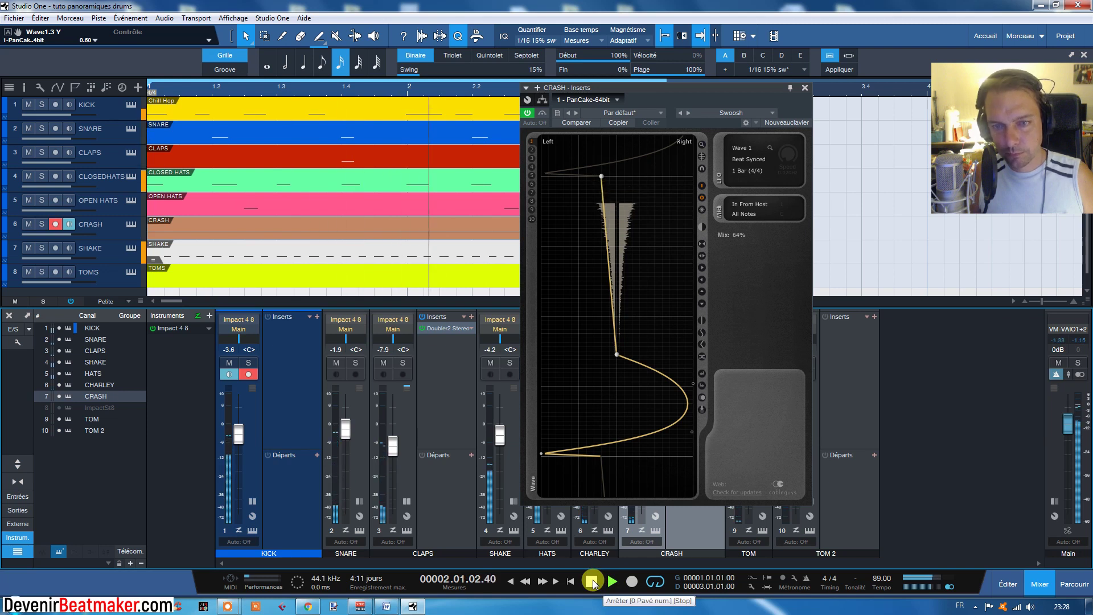
{"action": "left_click", "coordinate": [593, 581]}
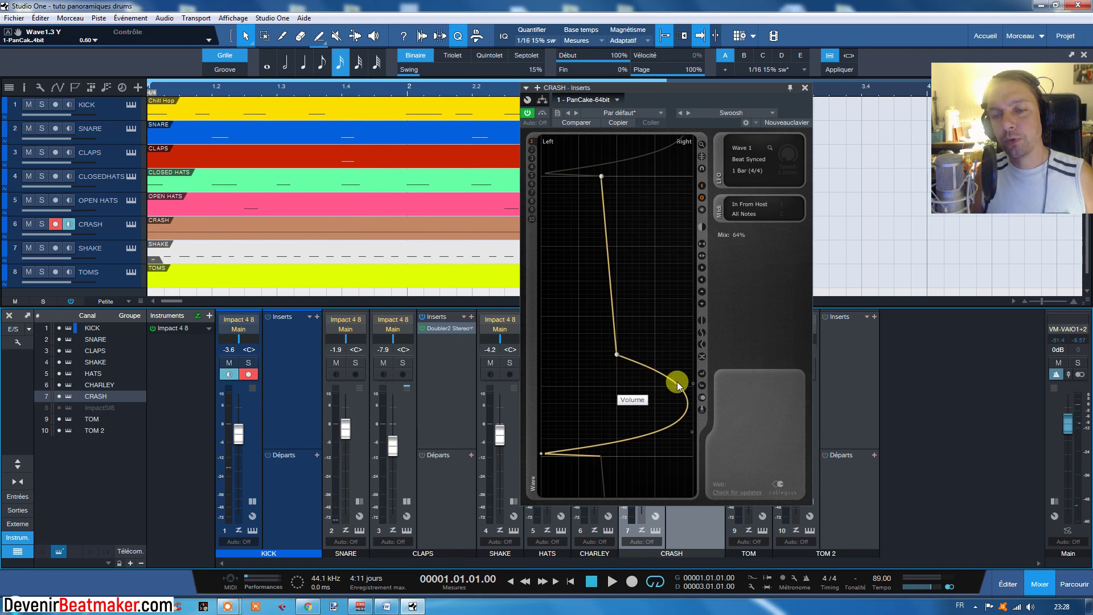
- Move the middle point of PanCake's wave toward the right channel and play the loop to hear the crash movement
{"action": "mouse_move", "coordinate": [617, 354]}
{"action": "left_mouse_down"}
{"action": "mouse_move", "coordinate": [610, 268]}
{"action": "mouse_move", "coordinate": [619, 352]}
{"action": "mouse_move", "coordinate": [633, 352]}
{"action": "left_mouse_up"}
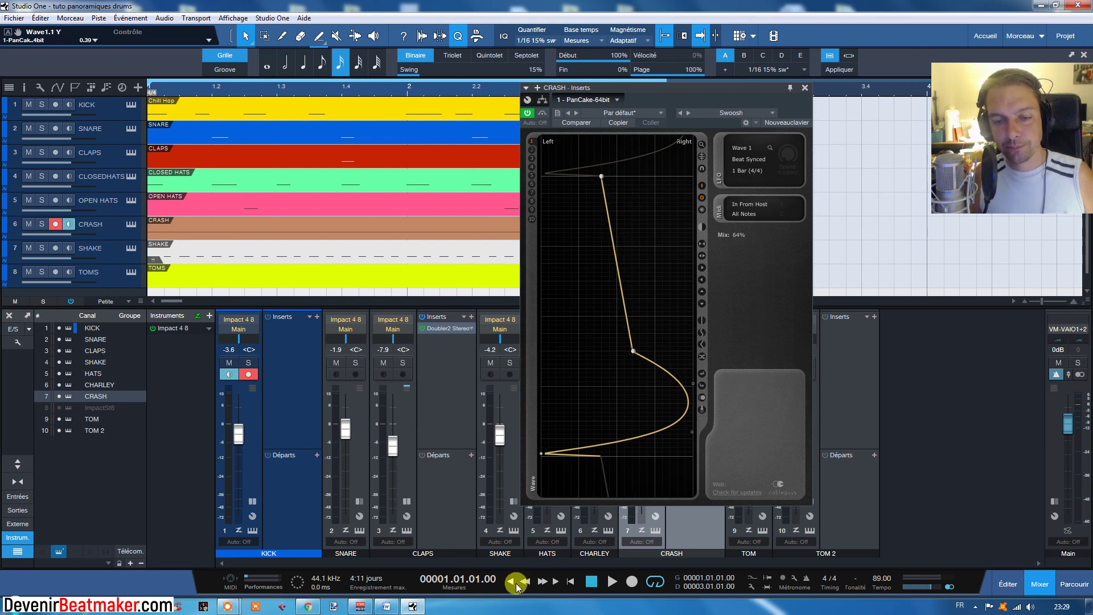
{"action": "left_click", "coordinate": [618, 584]}
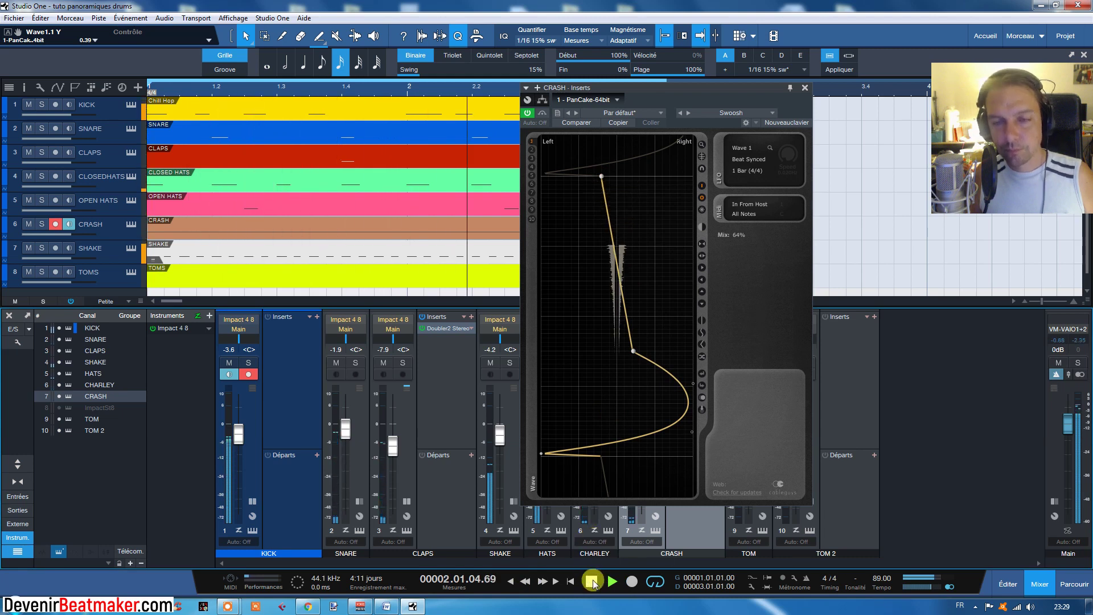
{"action": "left_click", "coordinate": [593, 585]}
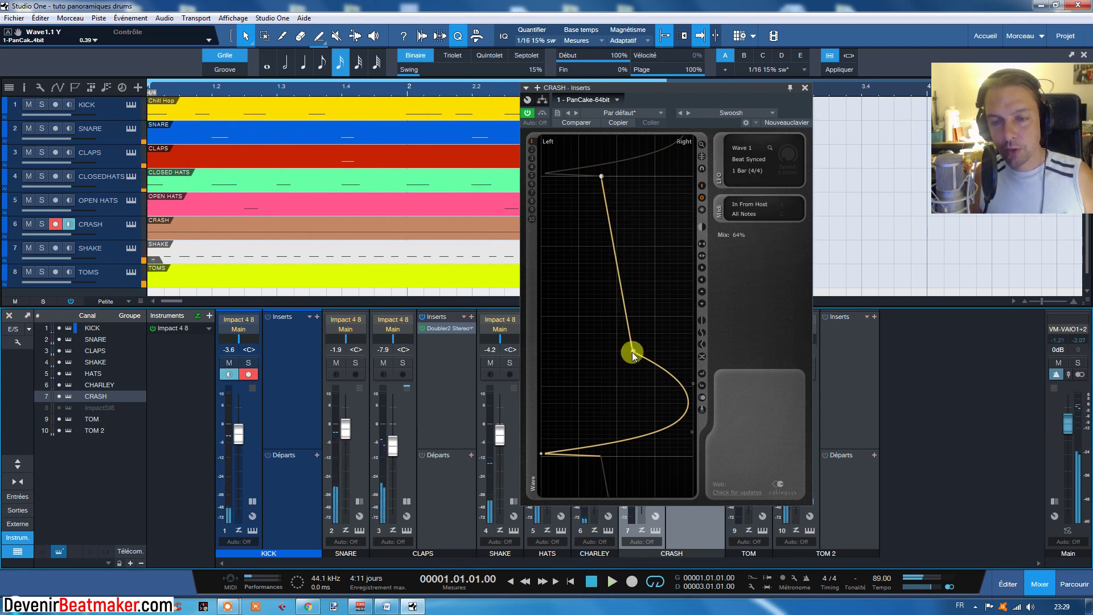
- Move the middle point of PanCake's wave earlier in the cycle and slightly left of centre, and play the loop to check the crash
{"action": "left_click_drag", "start_coordinate": [637, 352], "coordinate": [630, 341]}
{"action": "left_click_drag", "start_coordinate": [621, 309], "coordinate": [615, 281]}
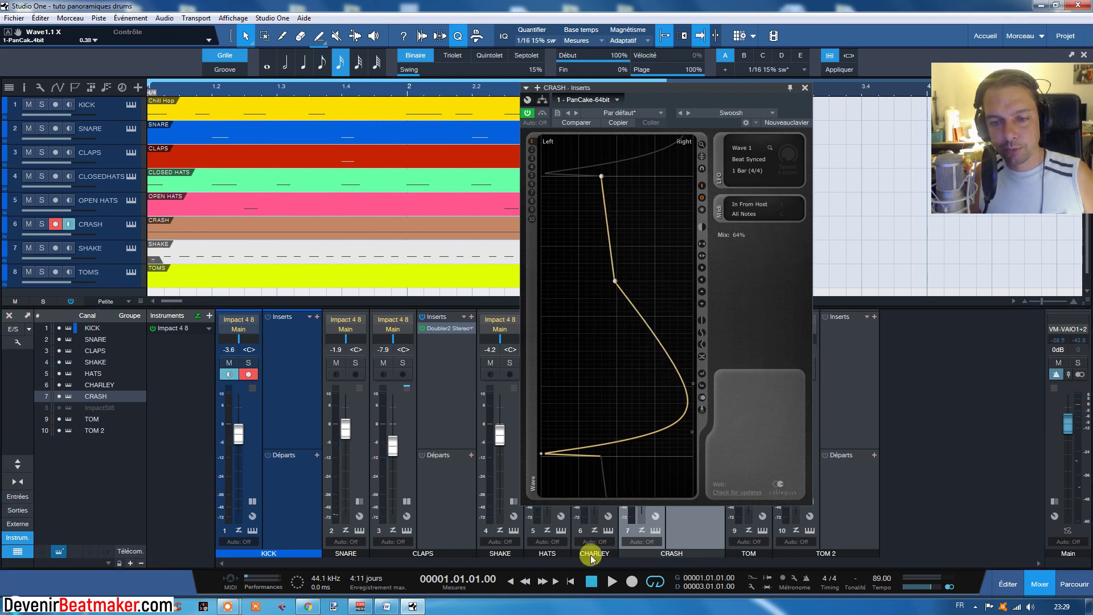
{"action": "left_click", "coordinate": [612, 582]}
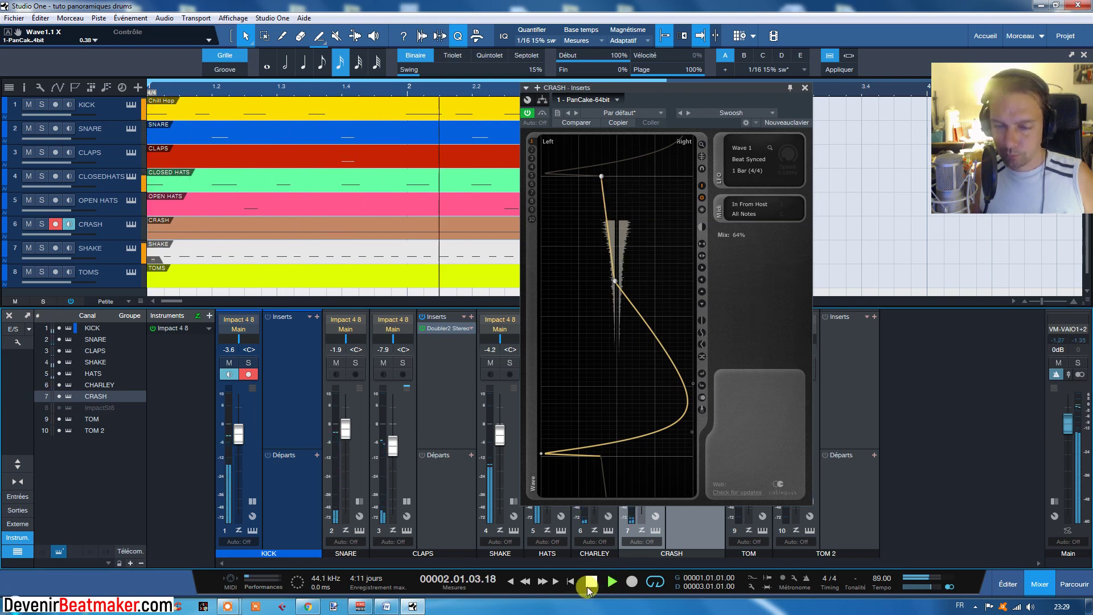
{"action": "left_click", "coordinate": [590, 582]}
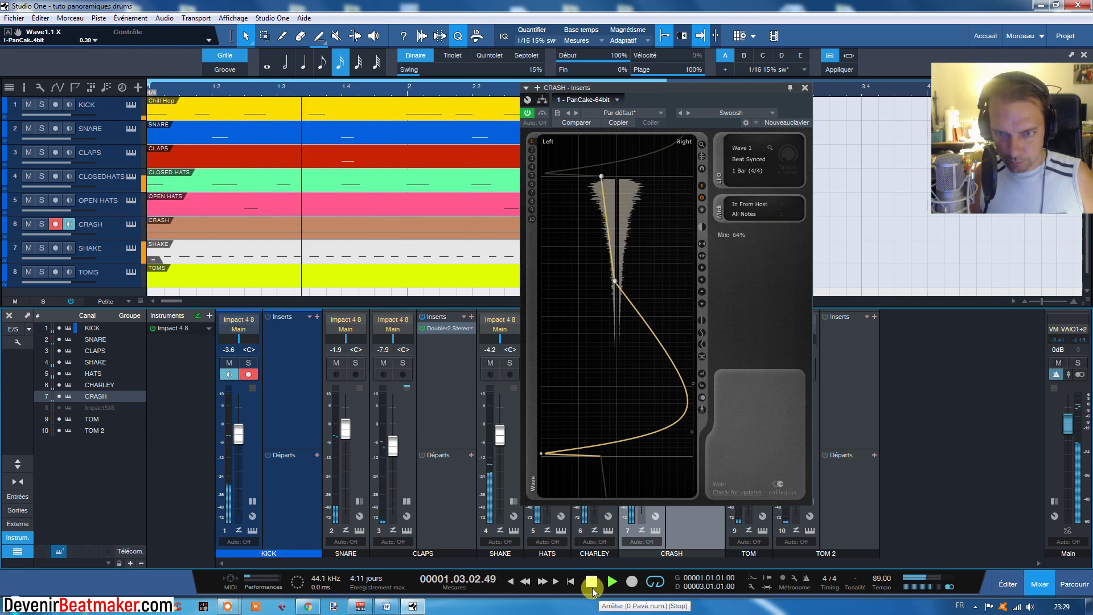
{"action": "left_click", "coordinate": [592, 586]}
{"action": "left_click", "coordinate": [570, 431]}
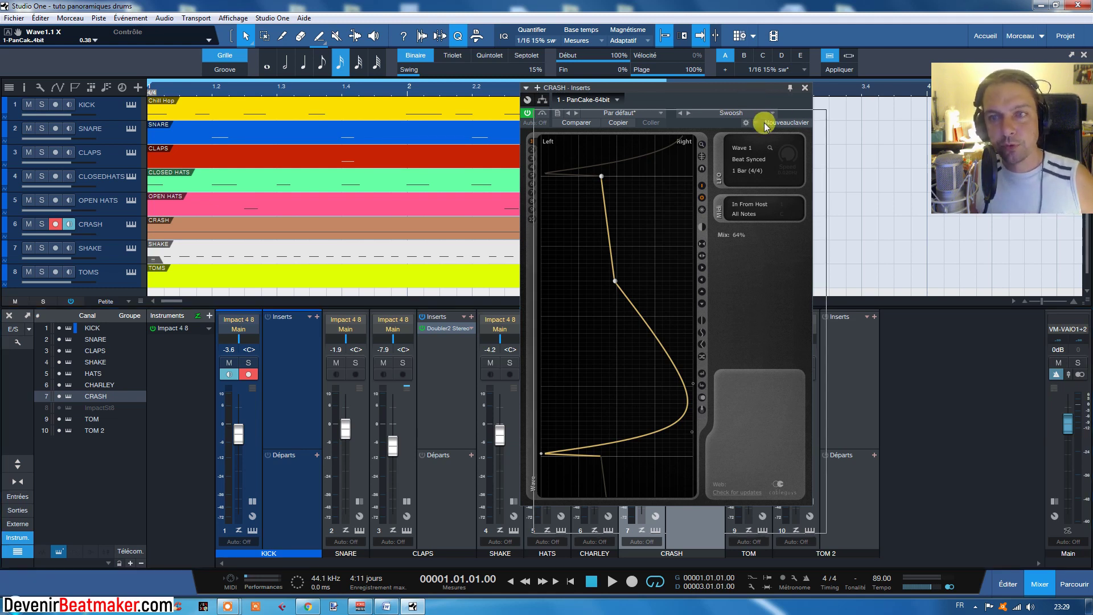
{"action": "left_click_drag", "start_coordinate": [752, 95], "coordinate": [766, 122]}
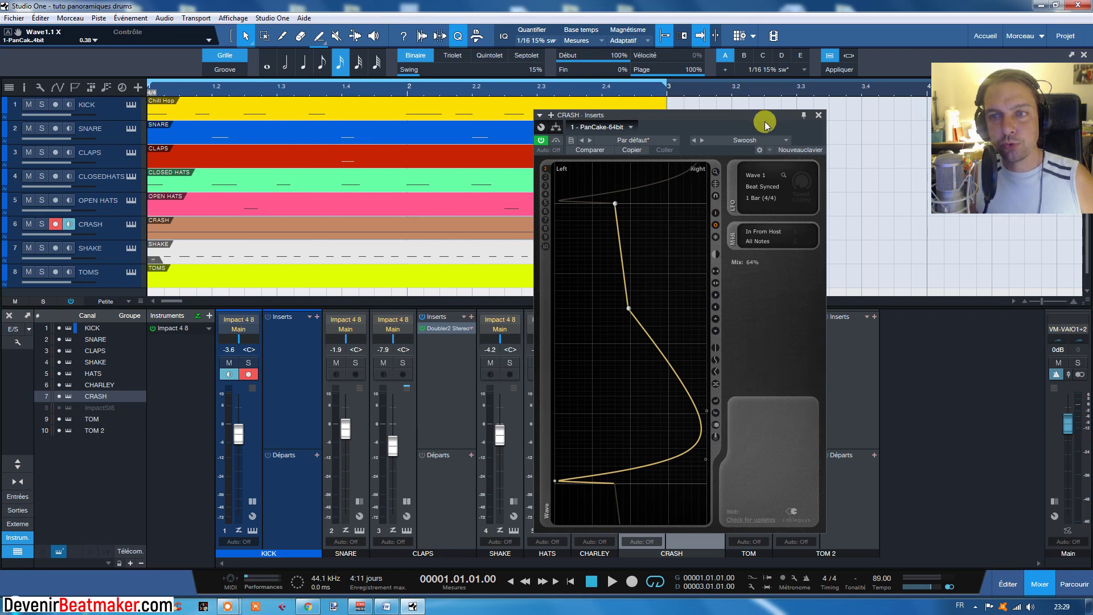
{"action": "left_click", "coordinate": [818, 116]}
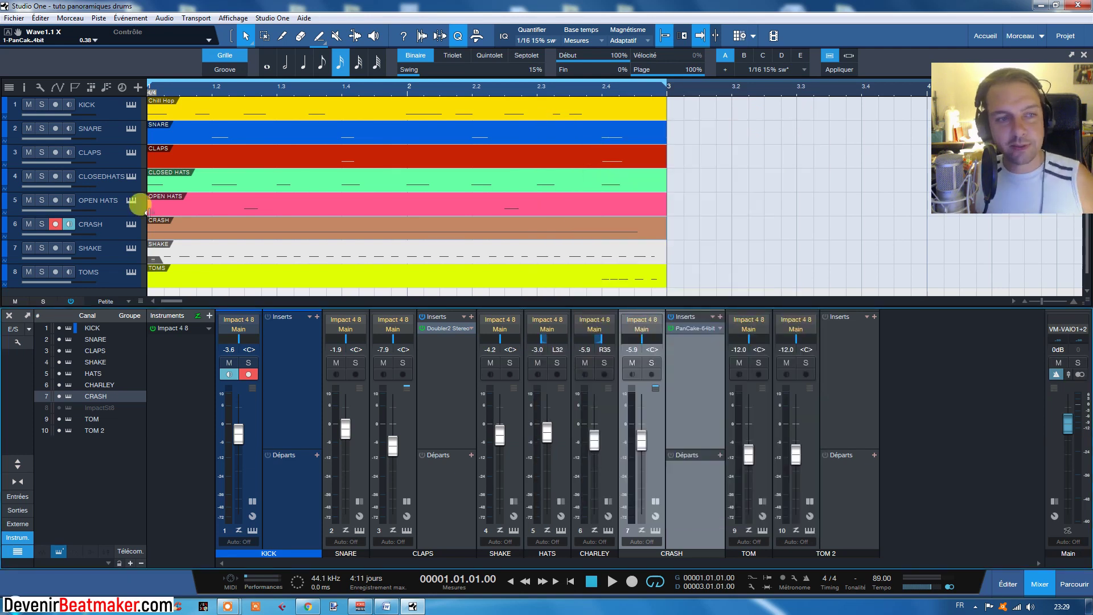
- Solo the SHAKE track and play the loop to hear the shaker alone
{"action": "left_click", "coordinate": [130, 250]}
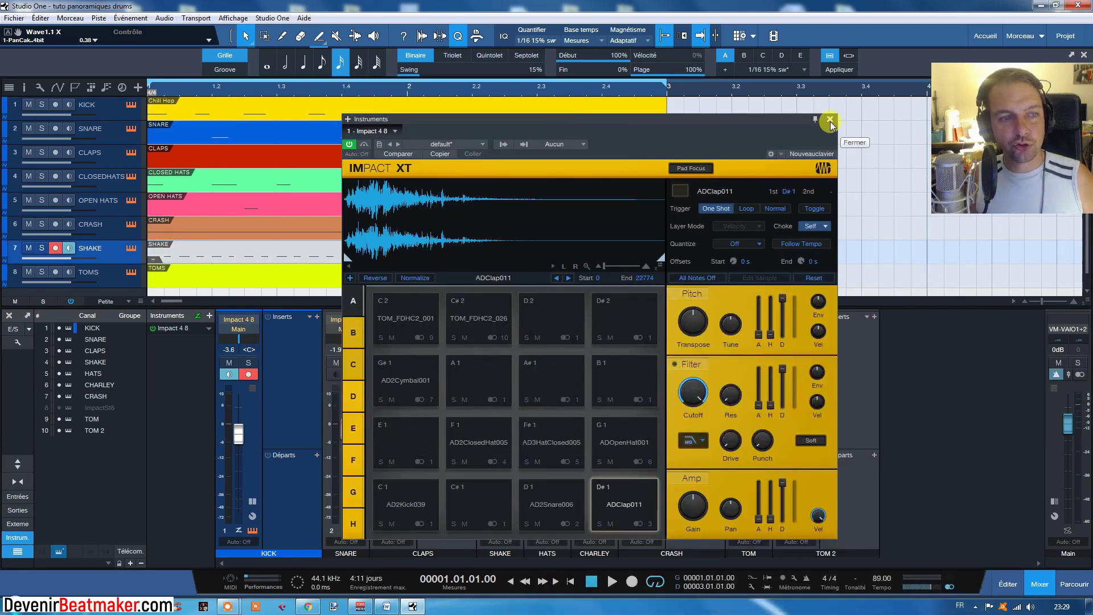
{"action": "left_click", "coordinate": [830, 119]}
{"action": "left_click", "coordinate": [41, 248]}
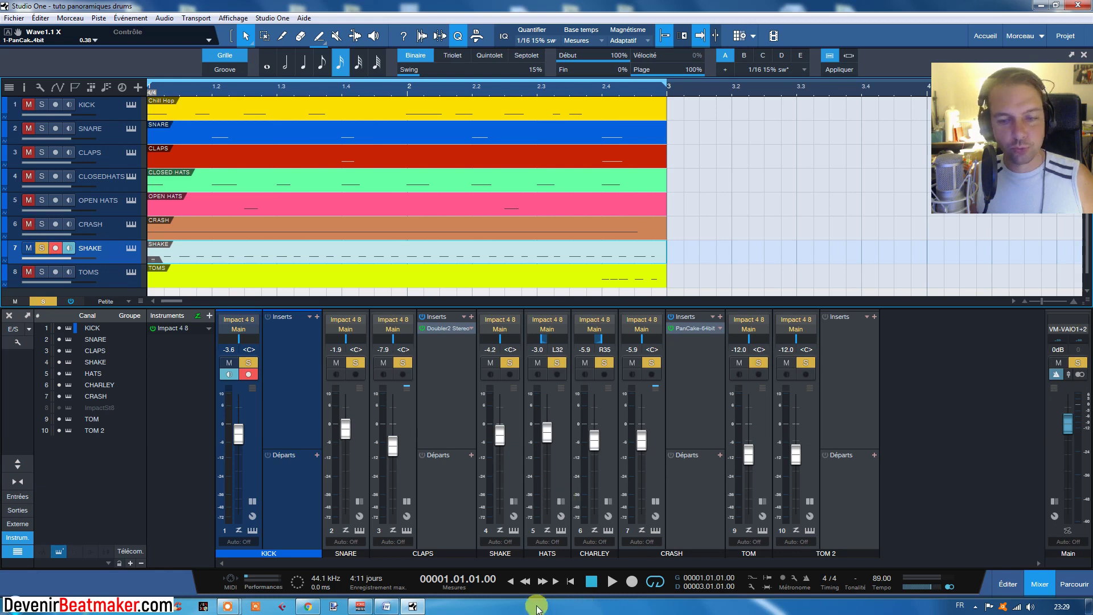
{"action": "left_click", "coordinate": [612, 582]}
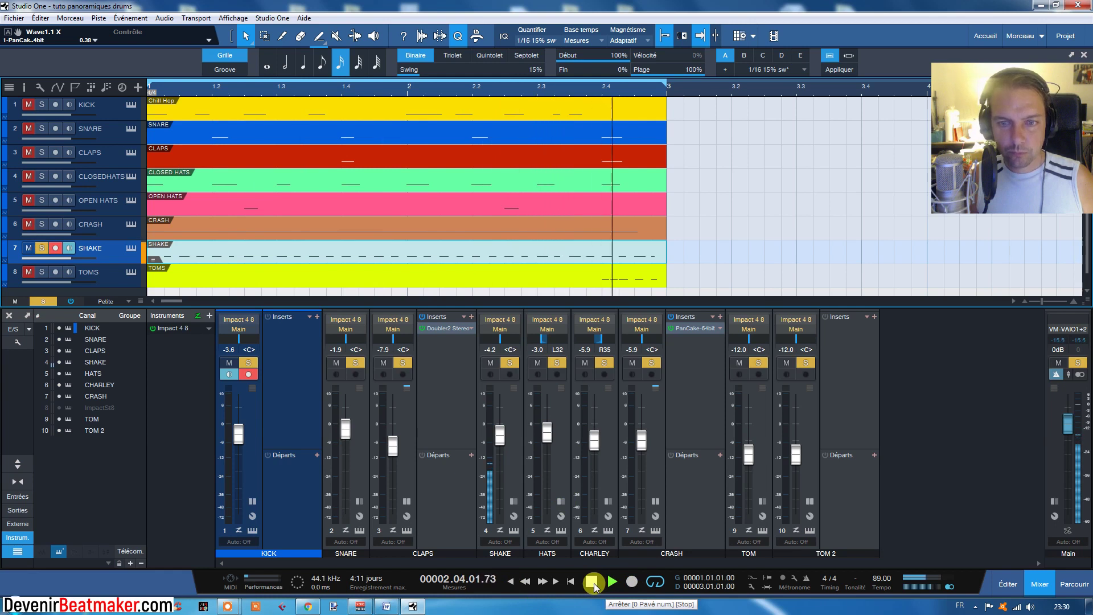
{"action": "left_click", "coordinate": [593, 581]}
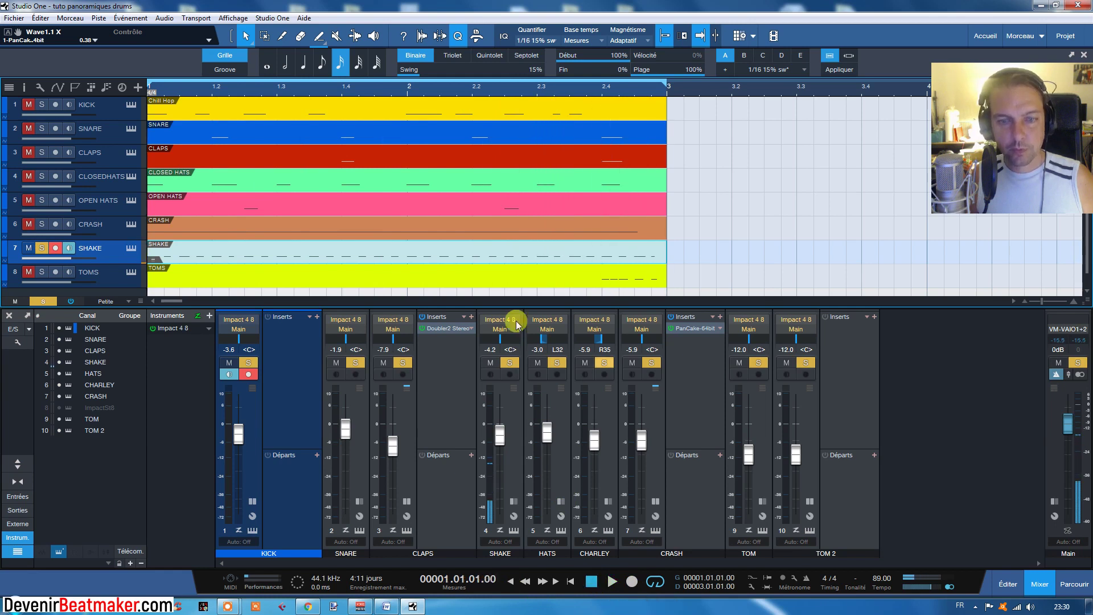
- Insert the recently used PanCake-64bit plug-in on the SHAKE channel
{"action": "left_click", "coordinate": [514, 416]}
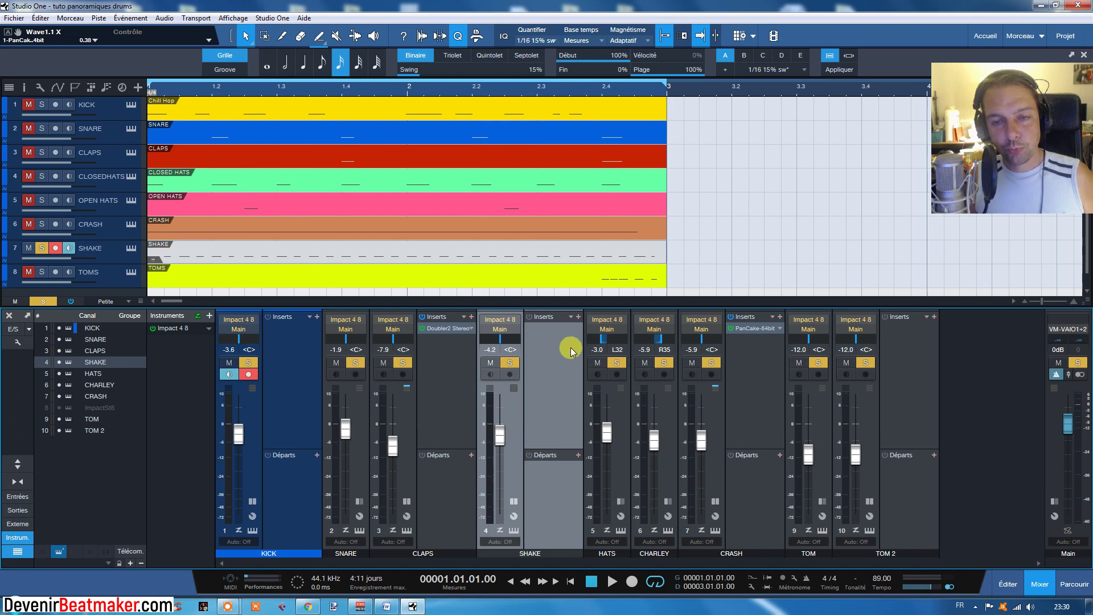
{"action": "left_click", "coordinate": [578, 316]}
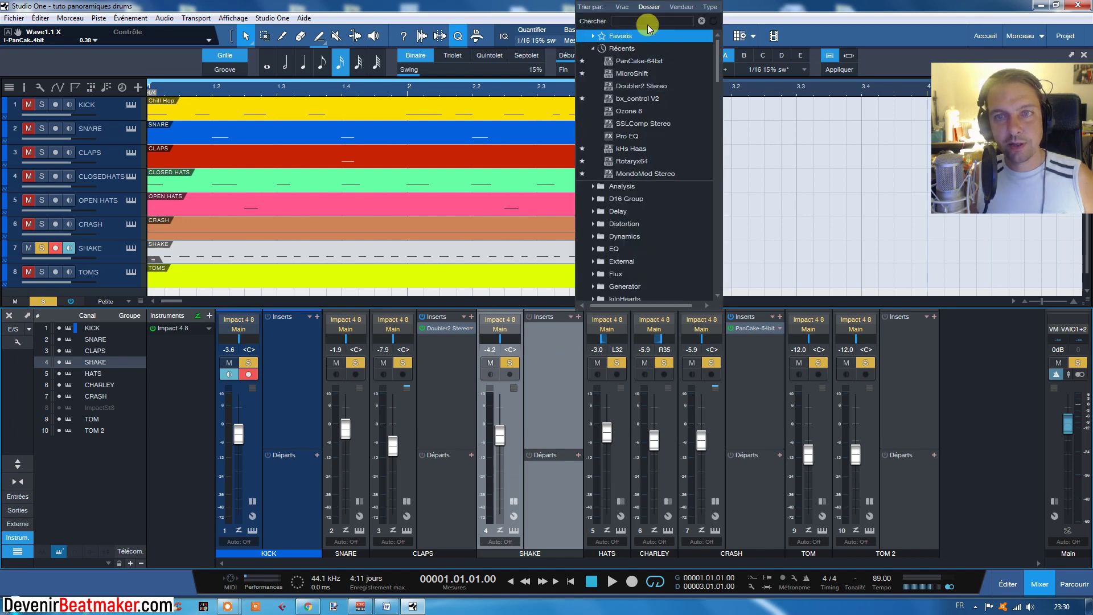
{"action": "left_click", "coordinate": [639, 60]}
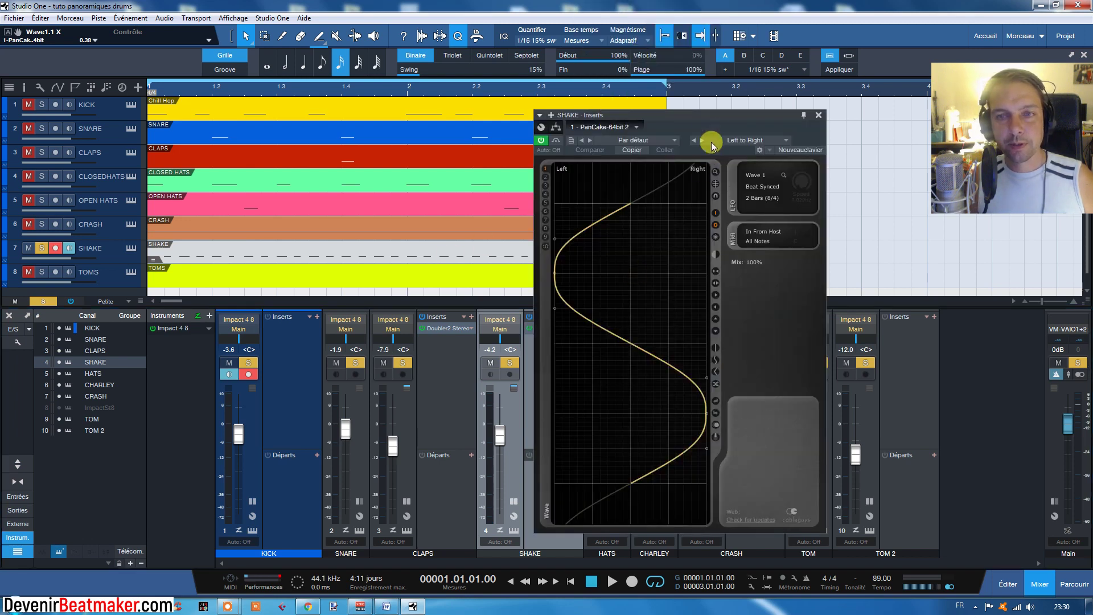
{"action": "left_click_drag", "start_coordinate": [700, 111], "coordinate": [690, 96]}
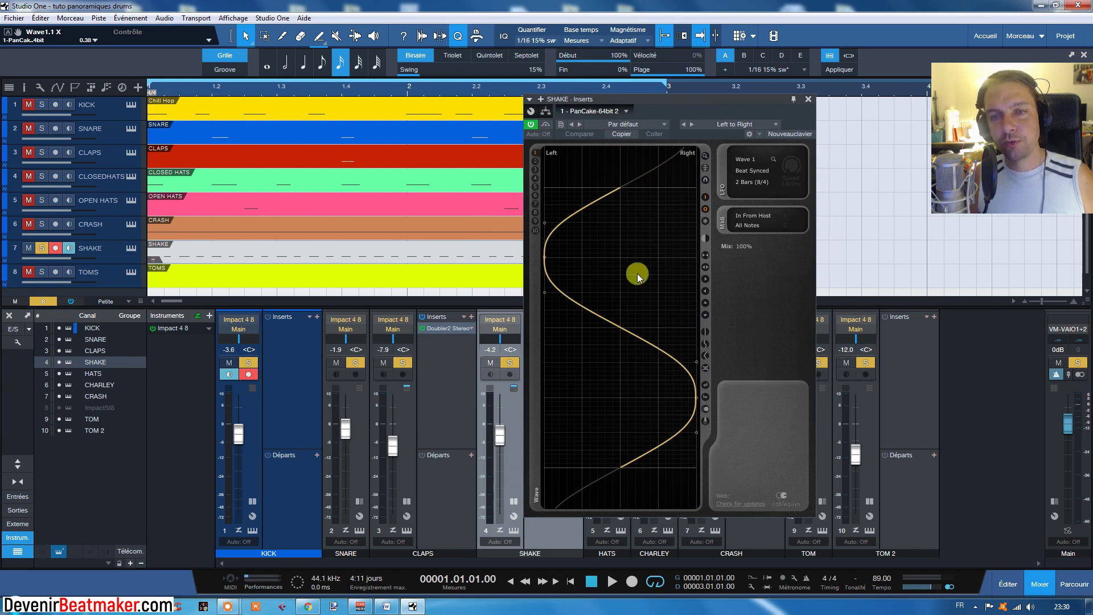
- Set the SHAKE PanCake's beat-synced LFO length to 1/4 and its Mix to 61%
{"action": "left_click", "coordinate": [758, 183]}
{"action": "left_click", "coordinate": [746, 254]}
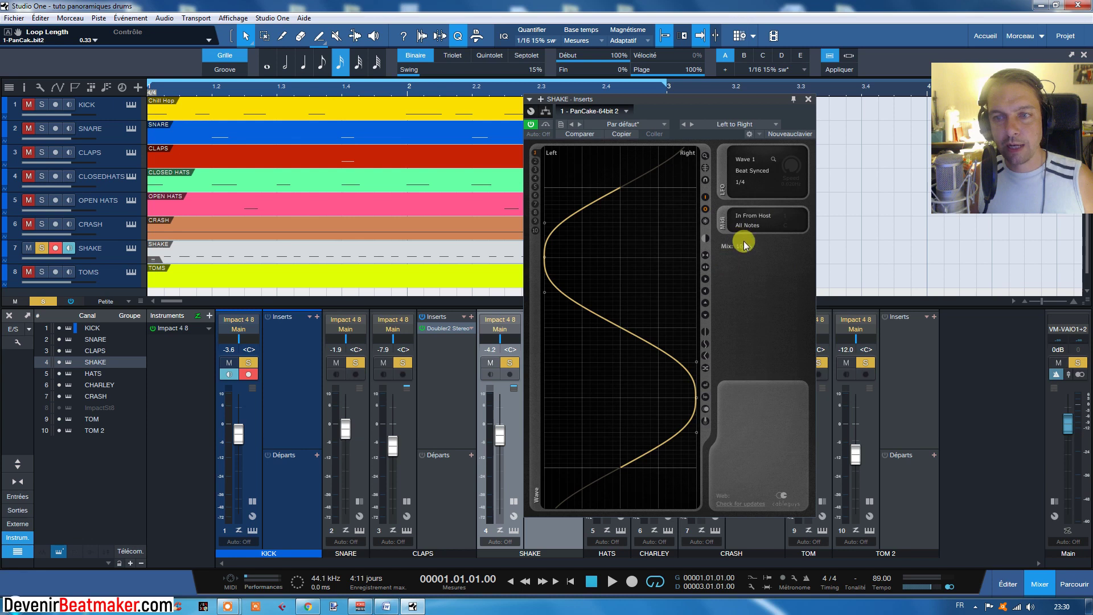
{"action": "left_click_drag", "start_coordinate": [744, 244], "coordinate": [744, 262]}
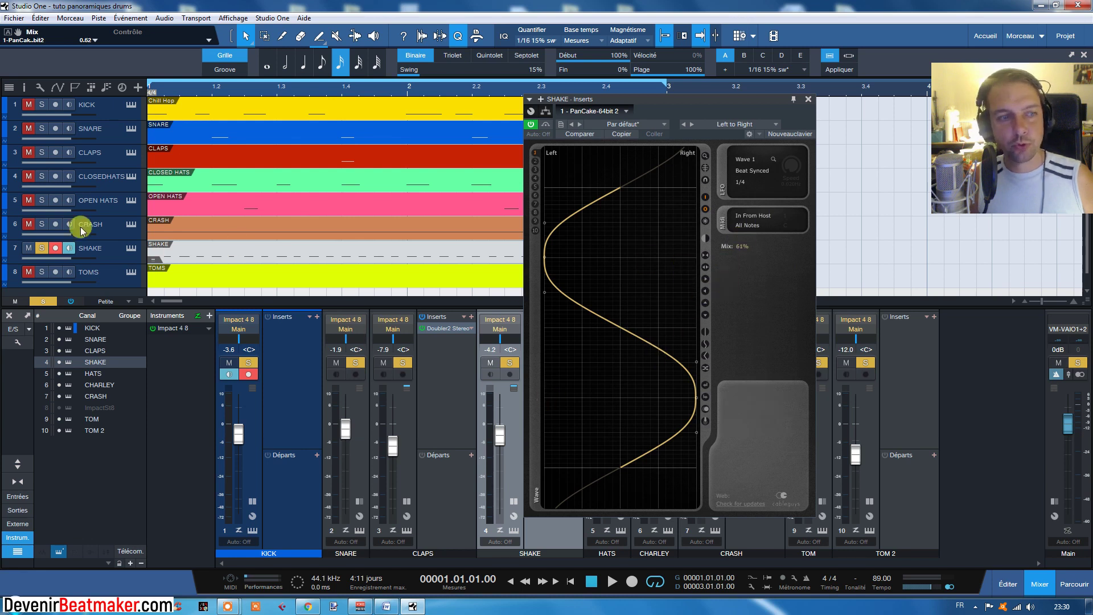
- Unsolo the SHAKE track and raise its PanCake Mix to 66% while playing the full drum loop
{"action": "left_click", "coordinate": [41, 247]}
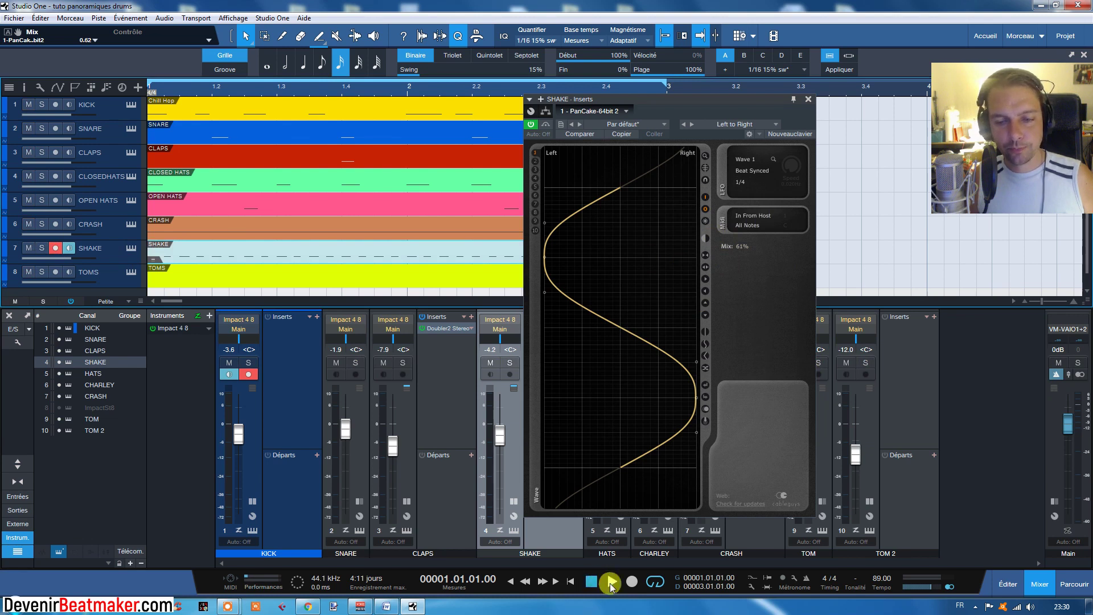
{"action": "left_click", "coordinate": [610, 582]}
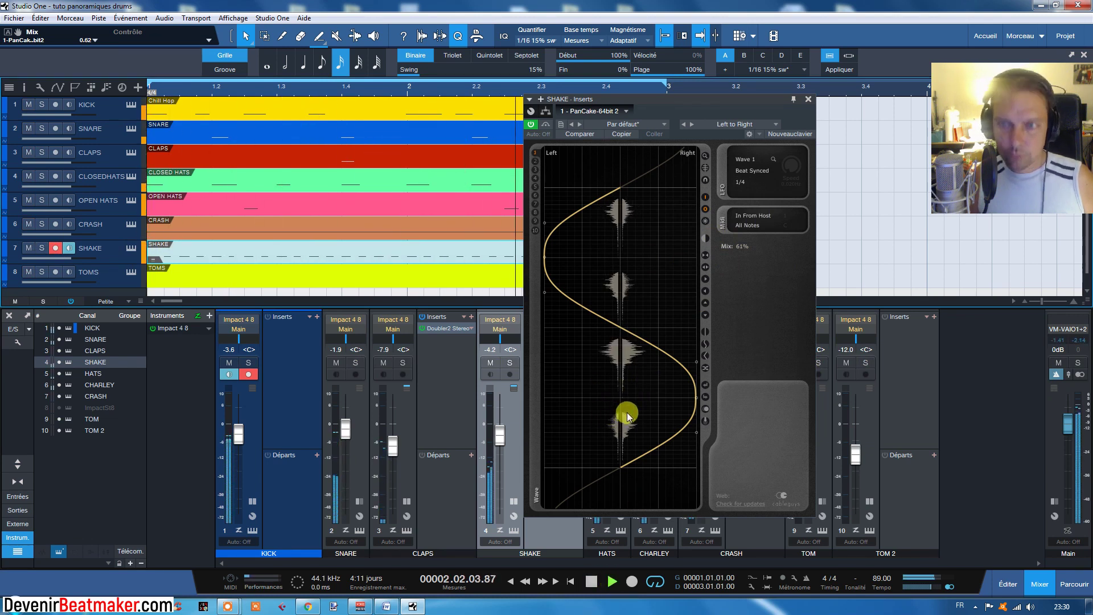
{"action": "mouse_move", "coordinate": [735, 418]}
{"action": "left_mouse_down"}
{"action": "mouse_move", "coordinate": [734, 431]}
{"action": "mouse_move", "coordinate": [735, 413]}
{"action": "left_mouse_up"}
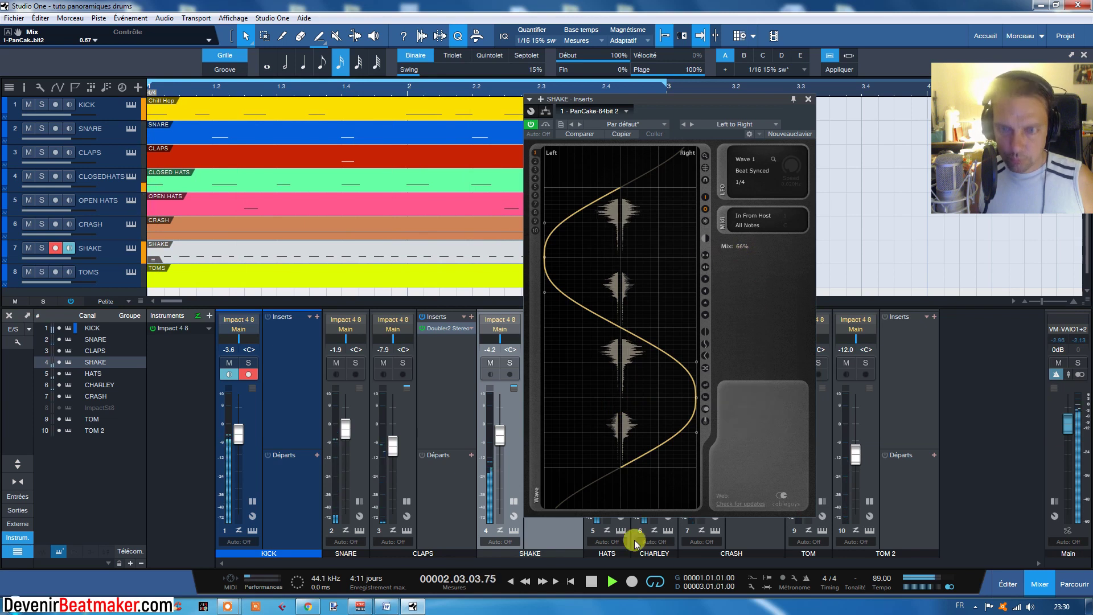
{"action": "key", "text": "space"}
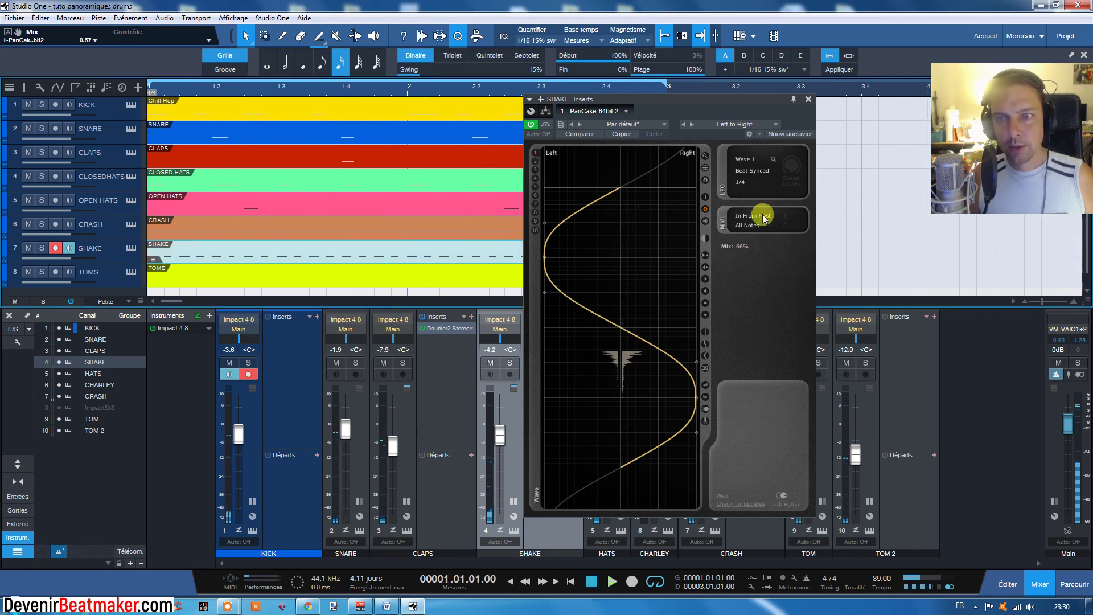
{"action": "left_click", "coordinate": [811, 99]}
- Pan the TOM channel to L74 and TOM 2 to R72, and play the loop to hear the toms
{"action": "left_click", "coordinate": [122, 278]}
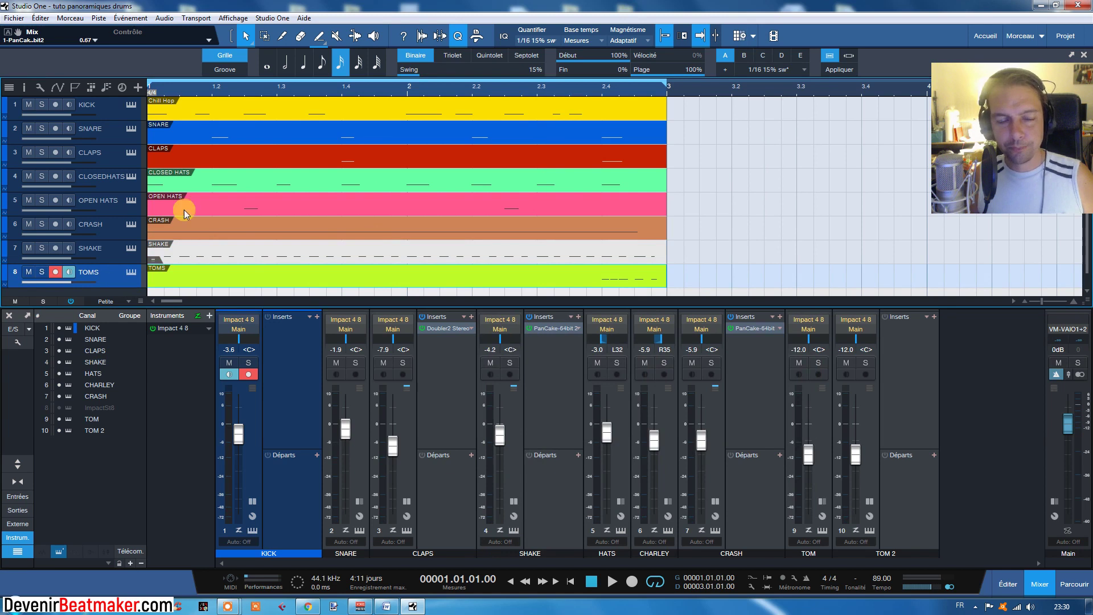
{"action": "left_click", "coordinate": [825, 423]}
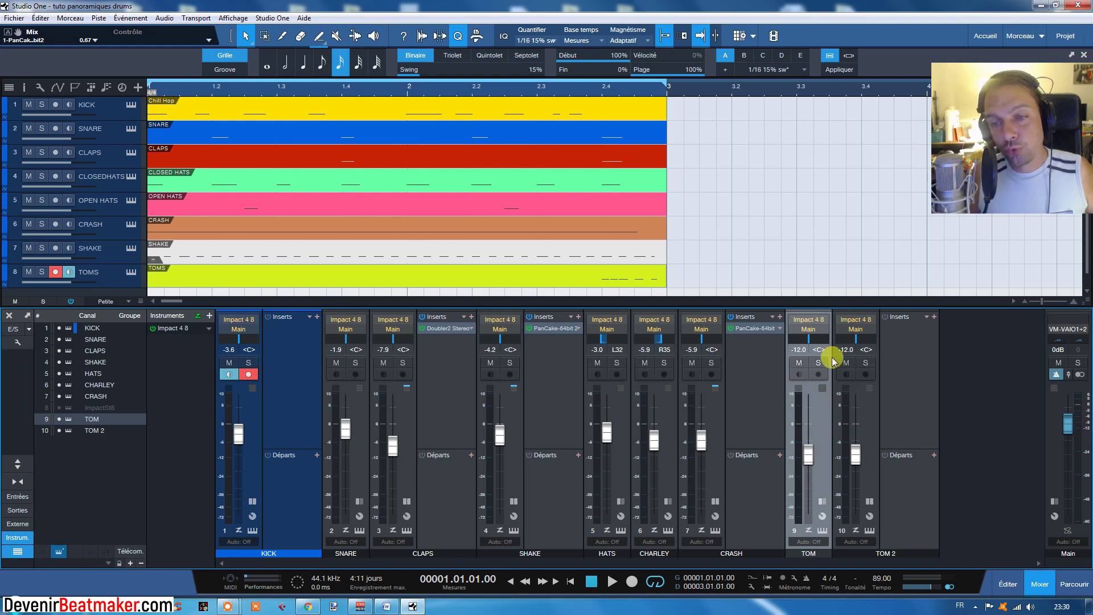
{"action": "left_click_drag", "start_coordinate": [808, 341], "coordinate": [805, 342]}
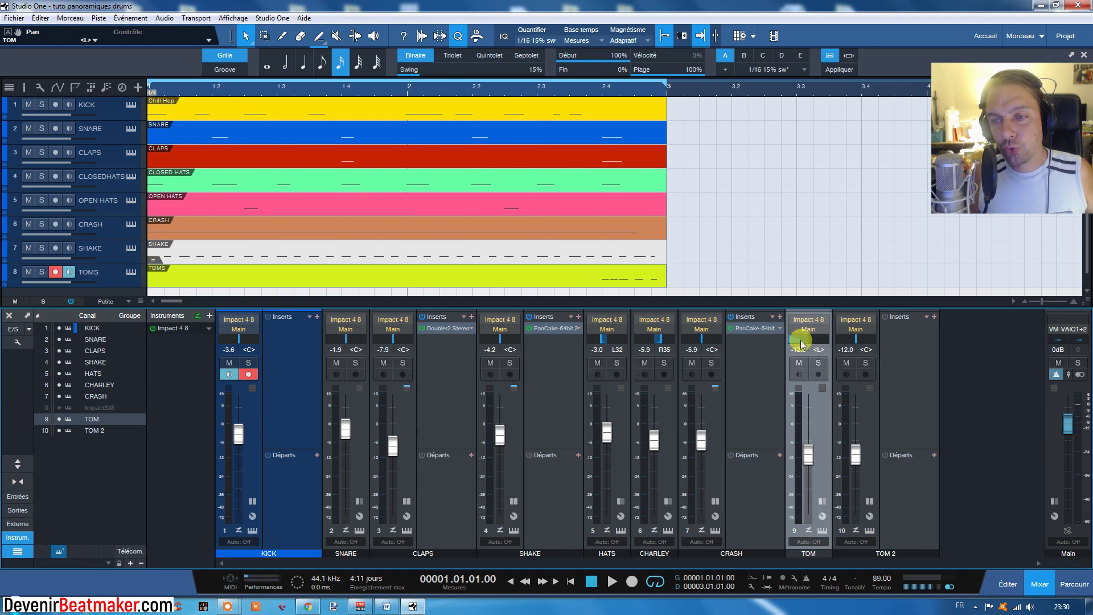
{"action": "left_click_drag", "start_coordinate": [875, 336], "coordinate": [870, 341]}
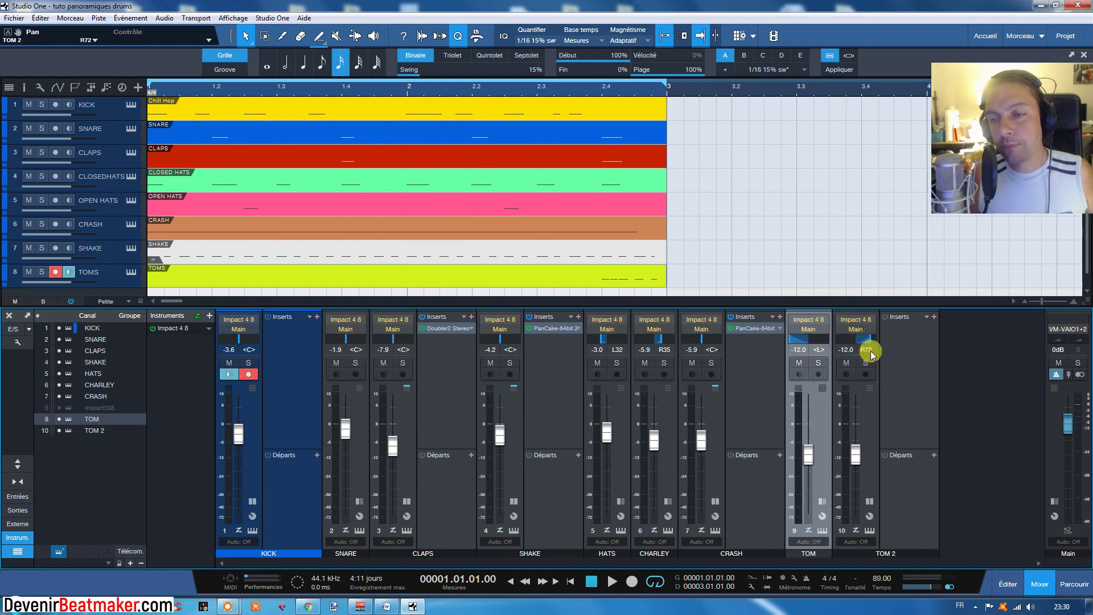
{"action": "left_click_drag", "start_coordinate": [783, 336], "coordinate": [796, 340]}
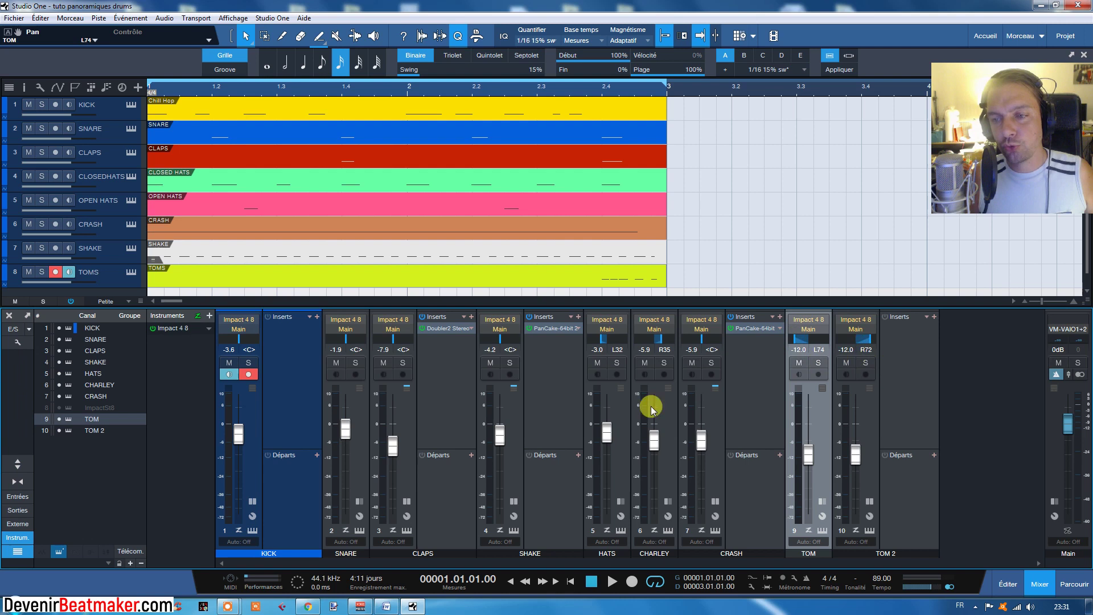
{"action": "left_click", "coordinate": [613, 582]}
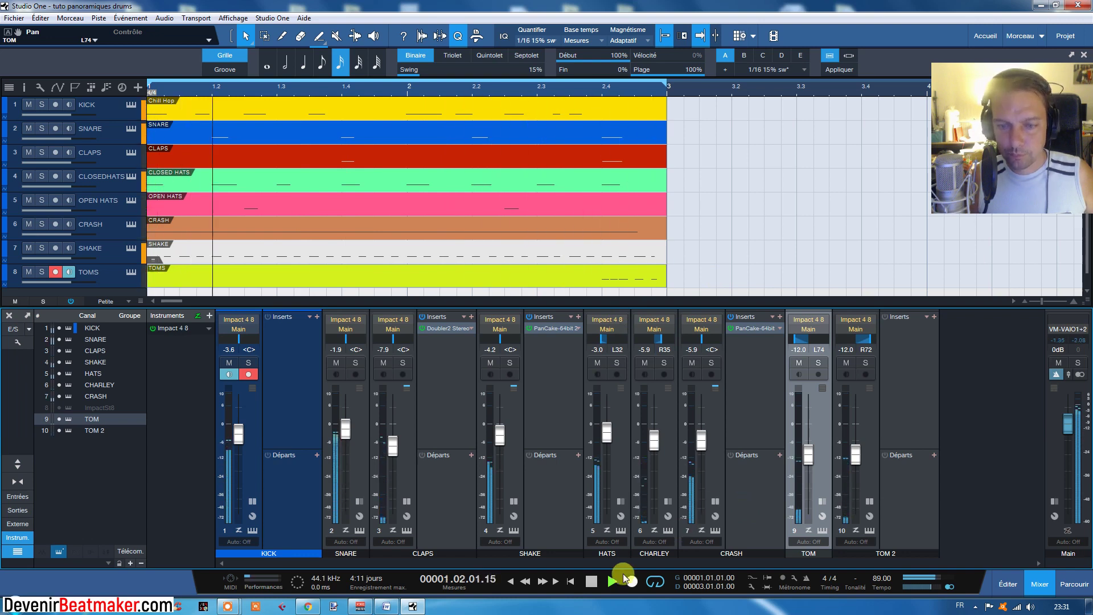
{"action": "key", "text": "space"}
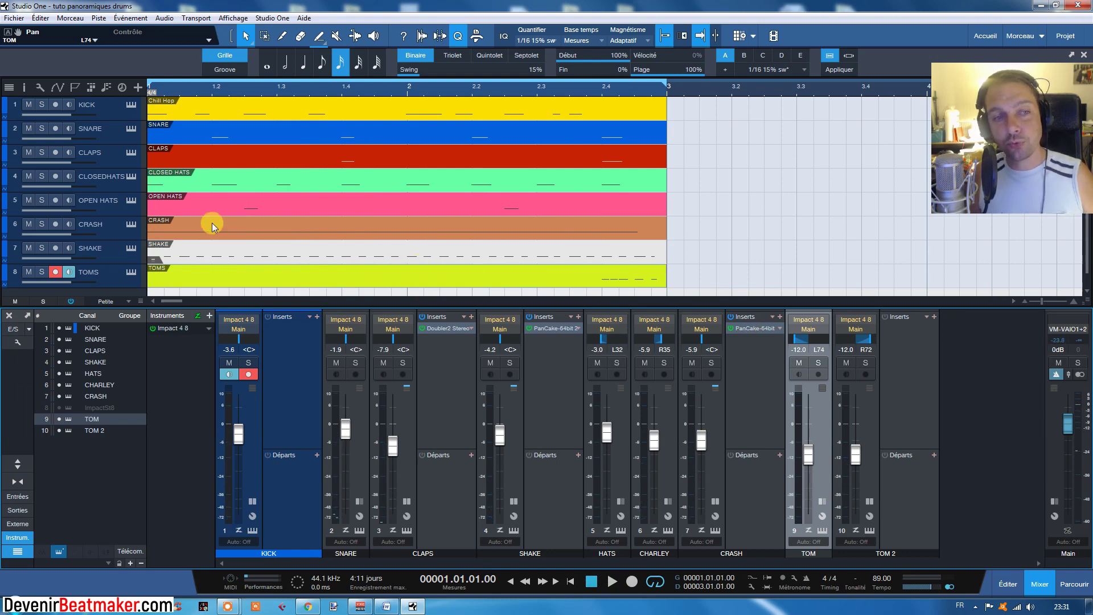
- Review the PanCake wave and settings on the CRASH channel, closing the plug-in window when done
{"action": "left_click", "coordinate": [108, 250]}
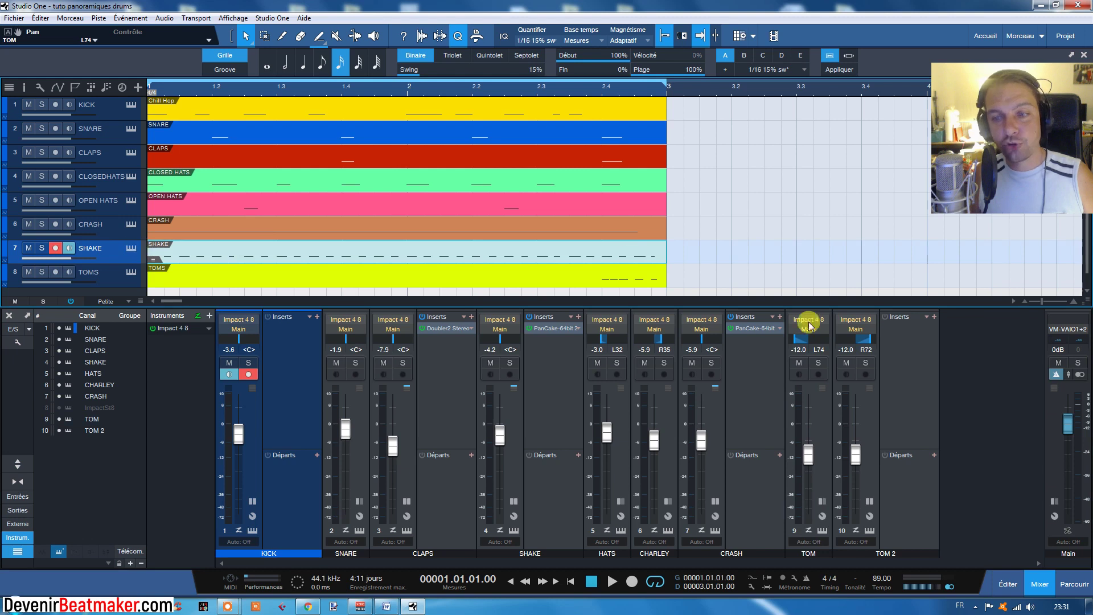
{"action": "double_click", "coordinate": [755, 329]}
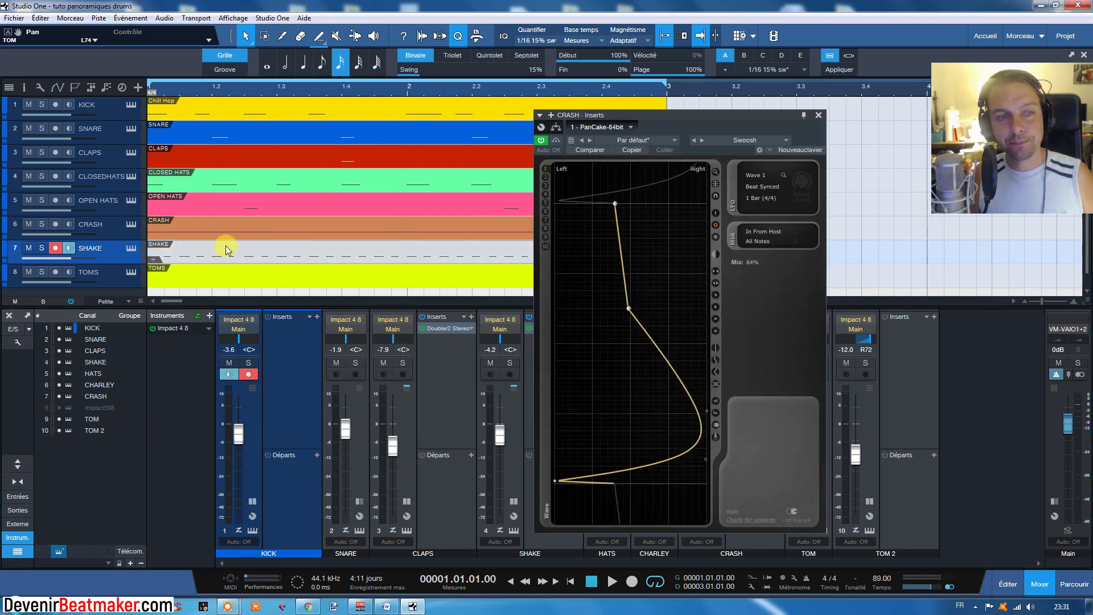
{"action": "left_click_drag", "start_coordinate": [731, 122], "coordinate": [697, 117]}
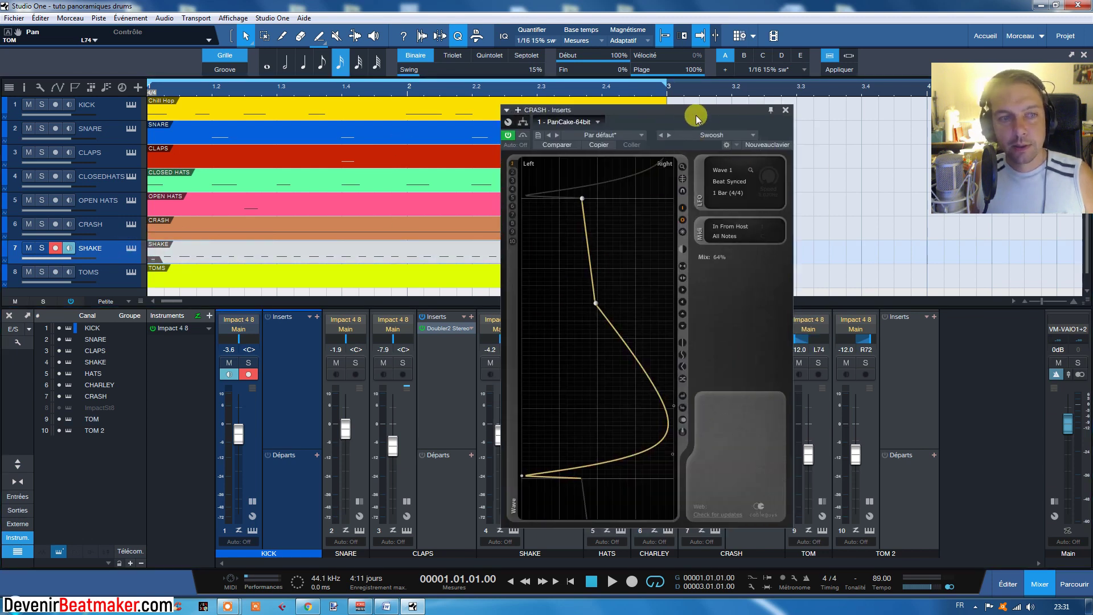
{"action": "left_click", "coordinate": [786, 110]}
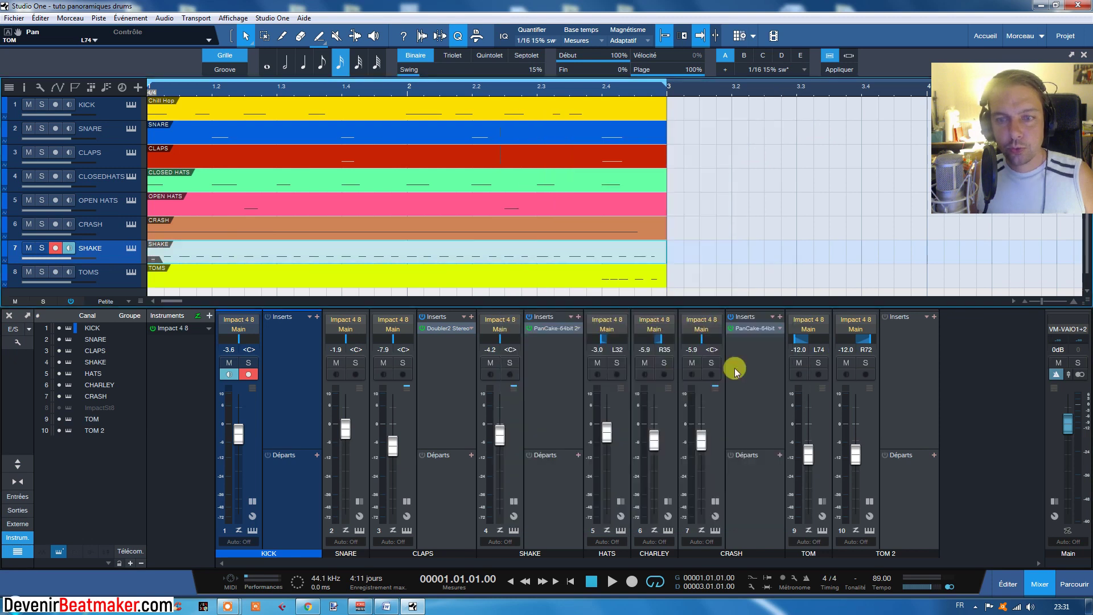
{"action": "double_click", "coordinate": [758, 329]}
{"action": "left_click", "coordinate": [779, 111]}
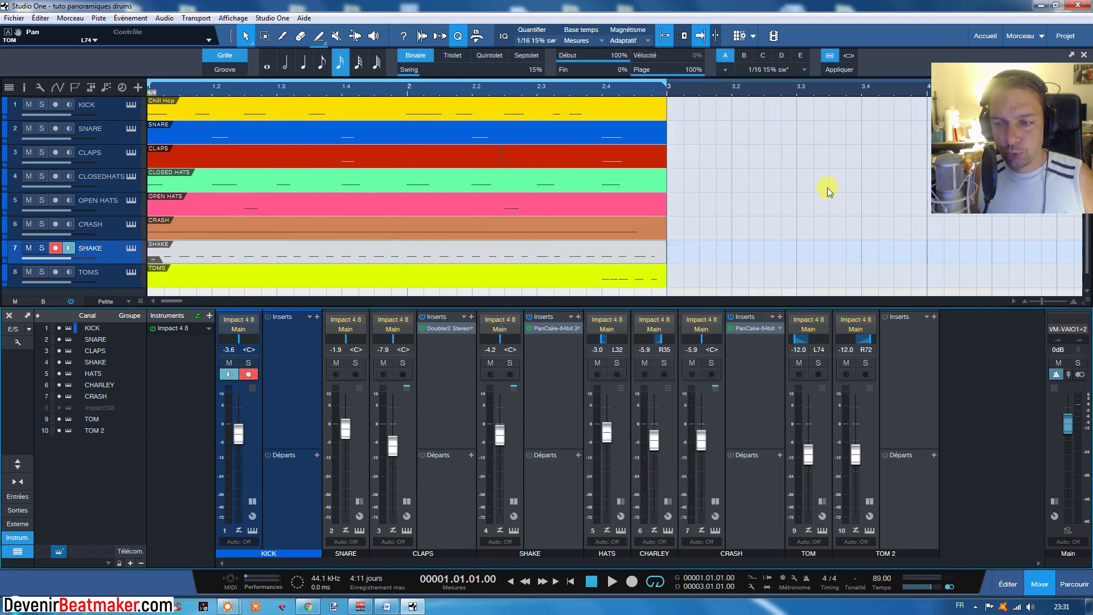
- In the SHAKE channel's PanCake, pull the wave's left and right peaks inward to narrow the panning range
{"action": "key", "text": "Down"}
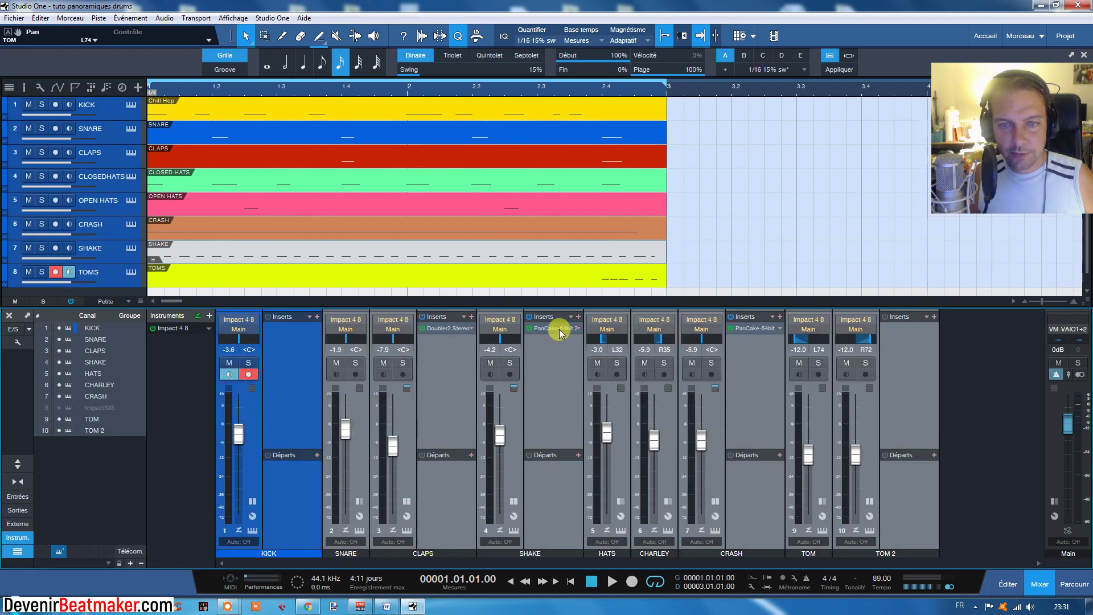
{"action": "double_click", "coordinate": [559, 329]}
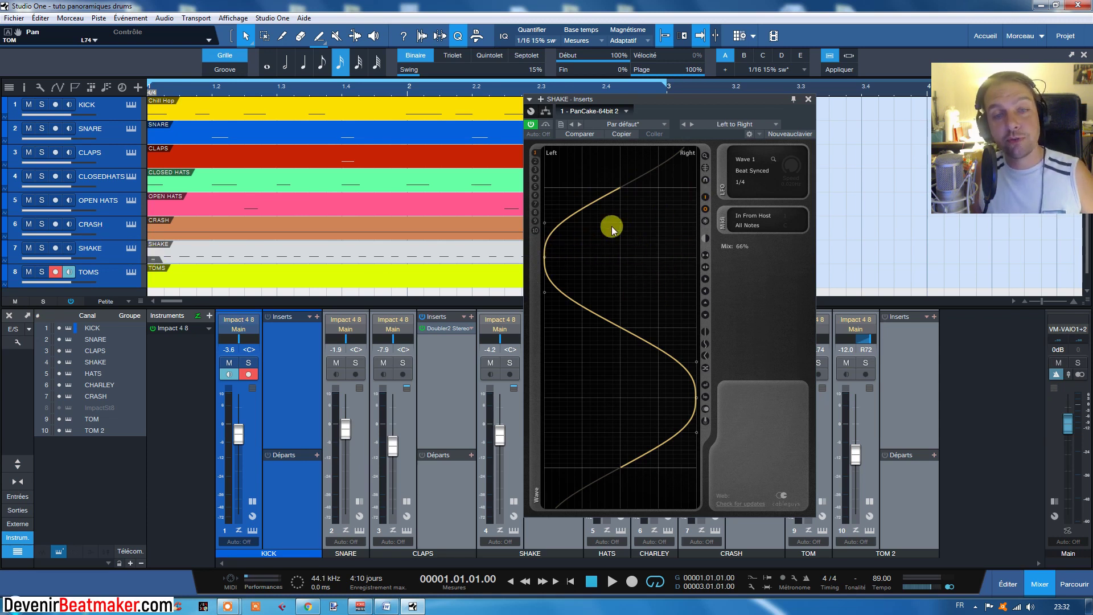
{"action": "left_click_drag", "start_coordinate": [545, 258], "coordinate": [572, 258]}
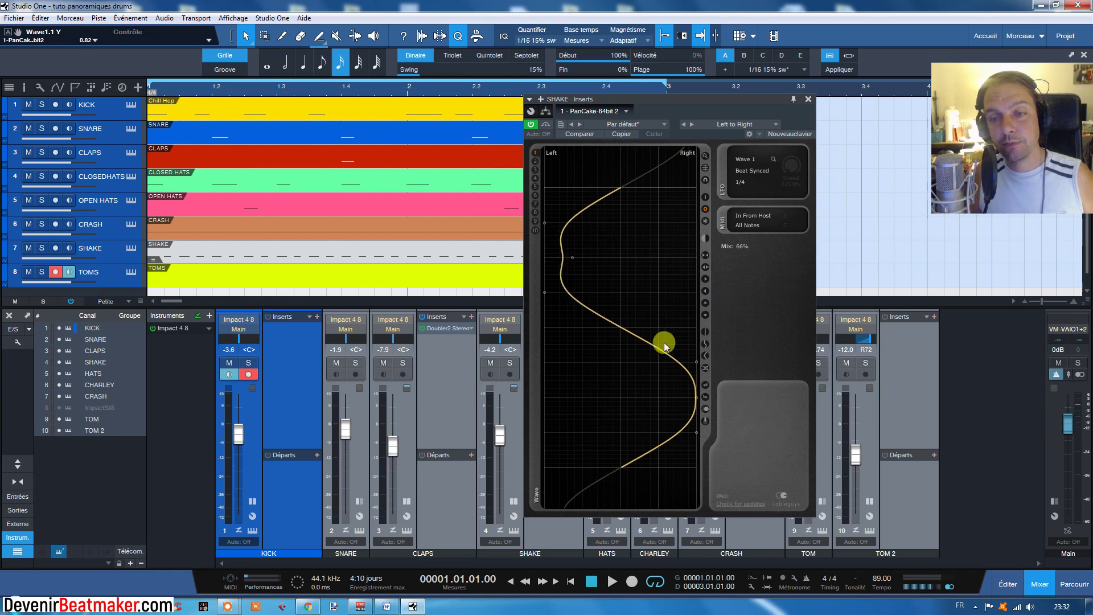
{"action": "left_click_drag", "start_coordinate": [700, 400], "coordinate": [669, 396]}
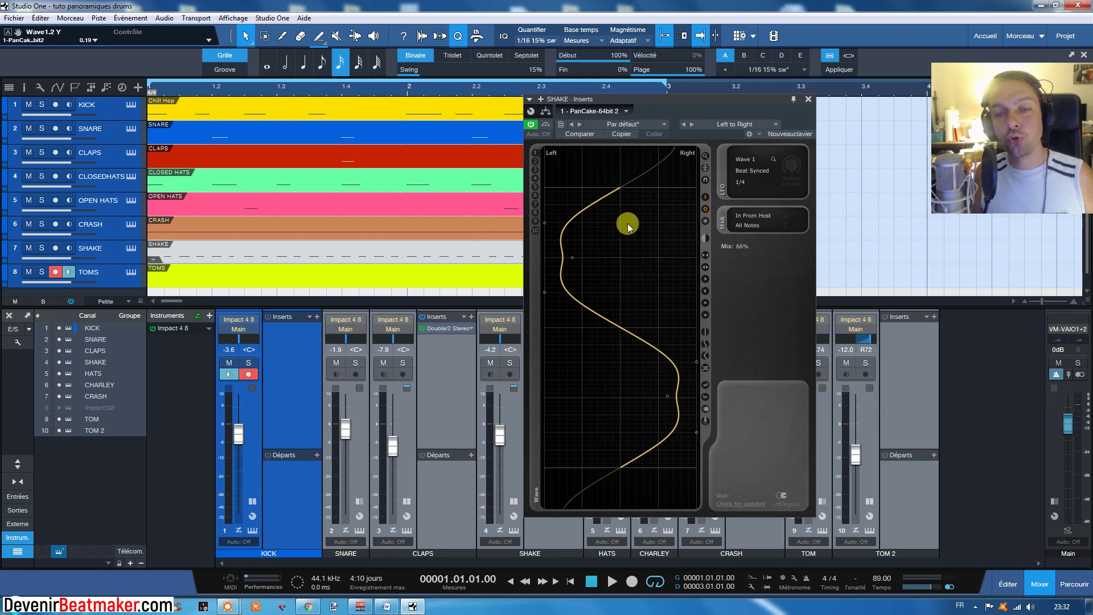
- Restore both SHAKE PanCake wave peaks to full left and full right, and close the plug-in window
{"action": "left_click_drag", "start_coordinate": [572, 257], "coordinate": [544, 254]}
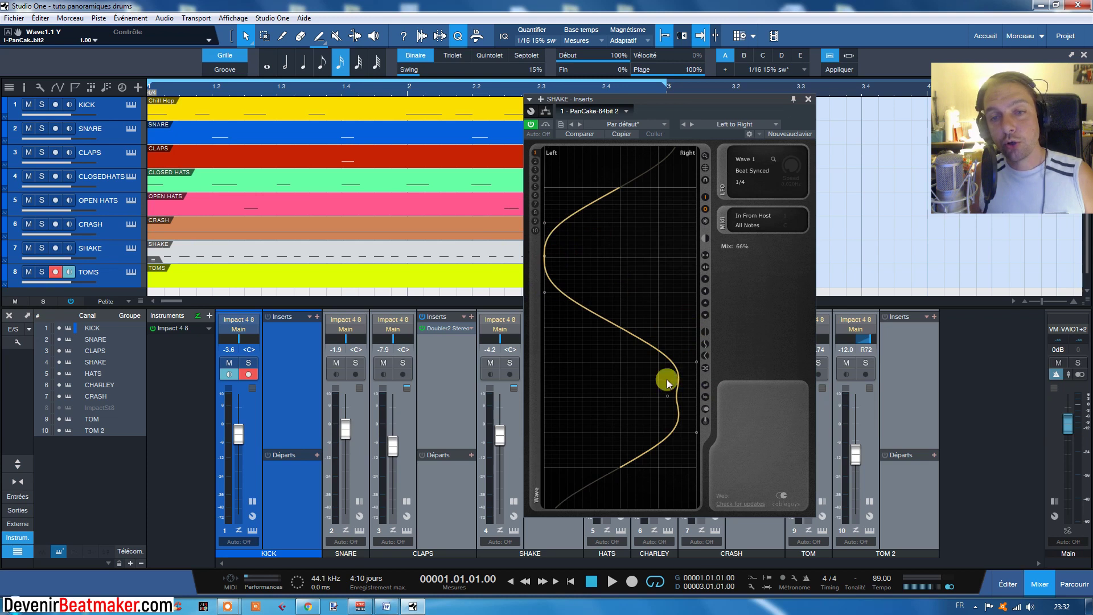
{"action": "left_click_drag", "start_coordinate": [669, 399], "coordinate": [697, 398]}
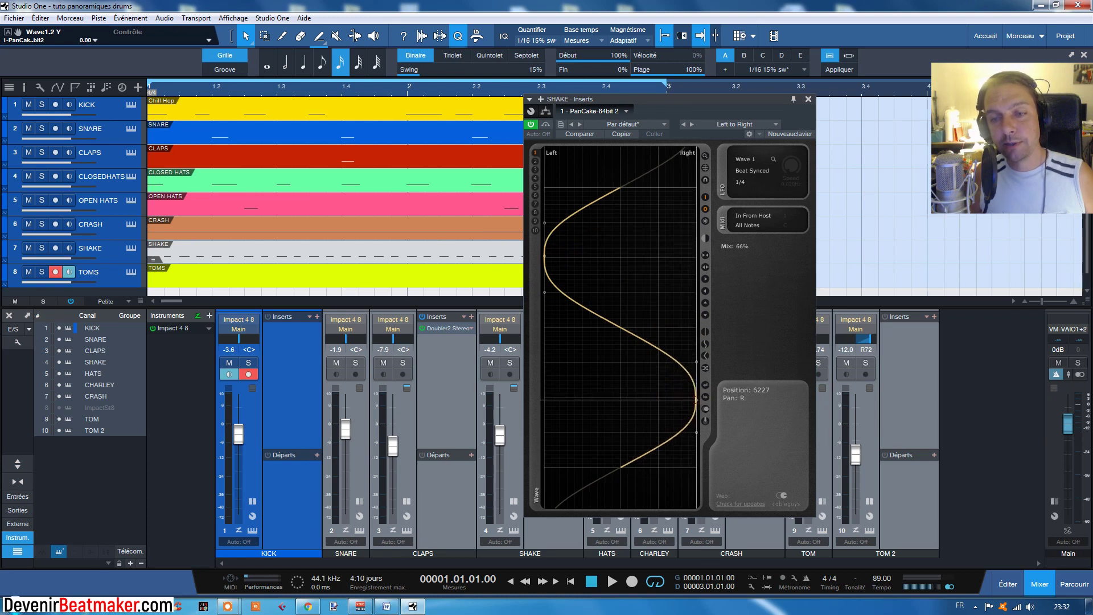
{"action": "left_click", "coordinate": [809, 100]}
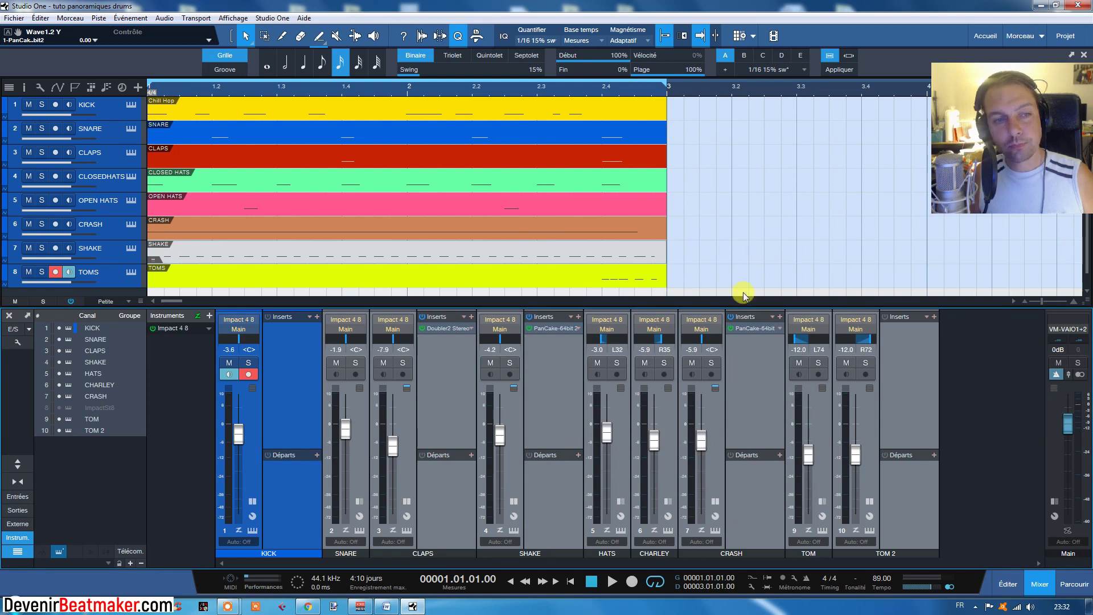
- Reset the pan of the TOM and TOM 2 channels to centre
{"action": "left_click_drag", "start_coordinate": [828, 354], "coordinate": [809, 341]}
{"action": "left_click", "coordinate": [818, 350]}
{"action": "type", "text": "c"}
{"action": "left_click_drag", "start_coordinate": [869, 355], "coordinate": [866, 355]}
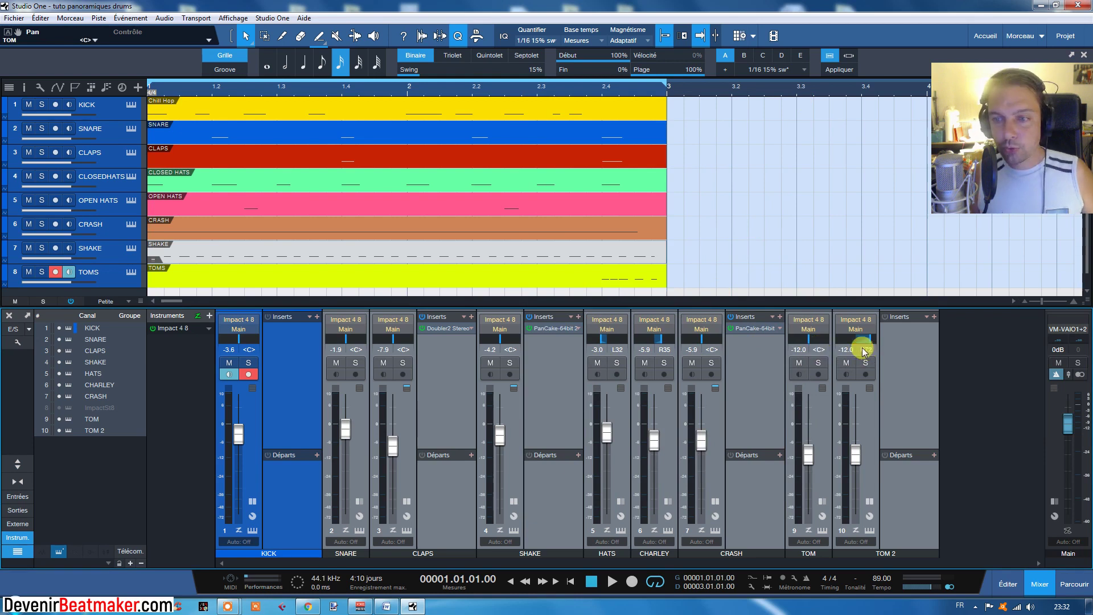
- Select the TOM and TOM 2 channels together and add a bus for the selected channels
{"action": "right_click", "coordinate": [895, 367]}
{"action": "left_click", "coordinate": [911, 358]}
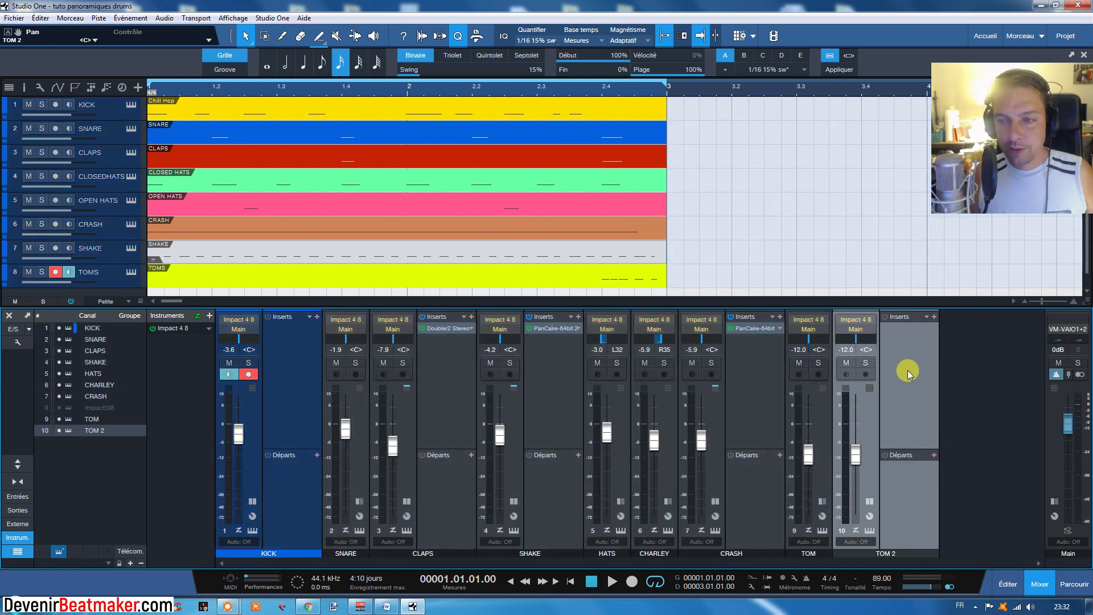
{"action": "right_click", "coordinate": [908, 370]}
{"action": "left_click", "coordinate": [824, 431]}
{"action": "left_click", "coordinate": [889, 419], "text": "ctrl"}
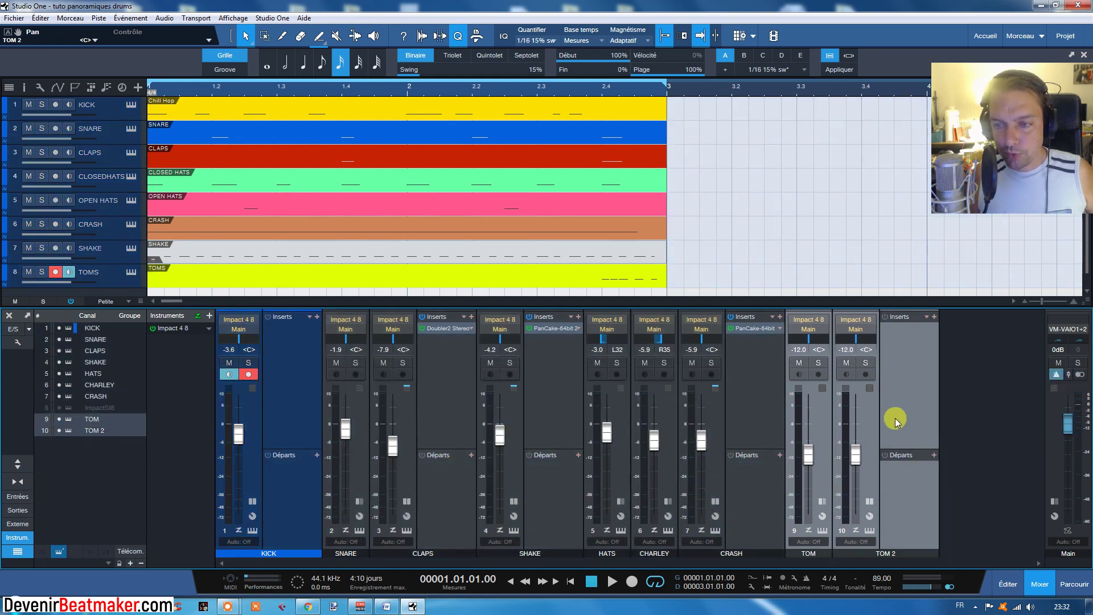
{"action": "right_click", "coordinate": [905, 380]}
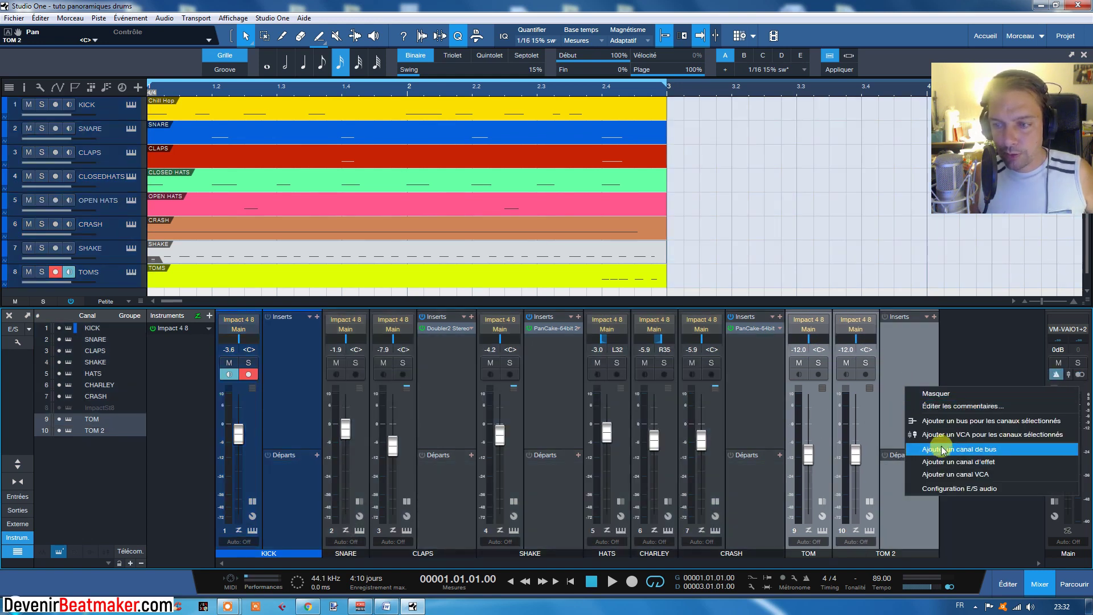
{"action": "left_click", "coordinate": [946, 421]}
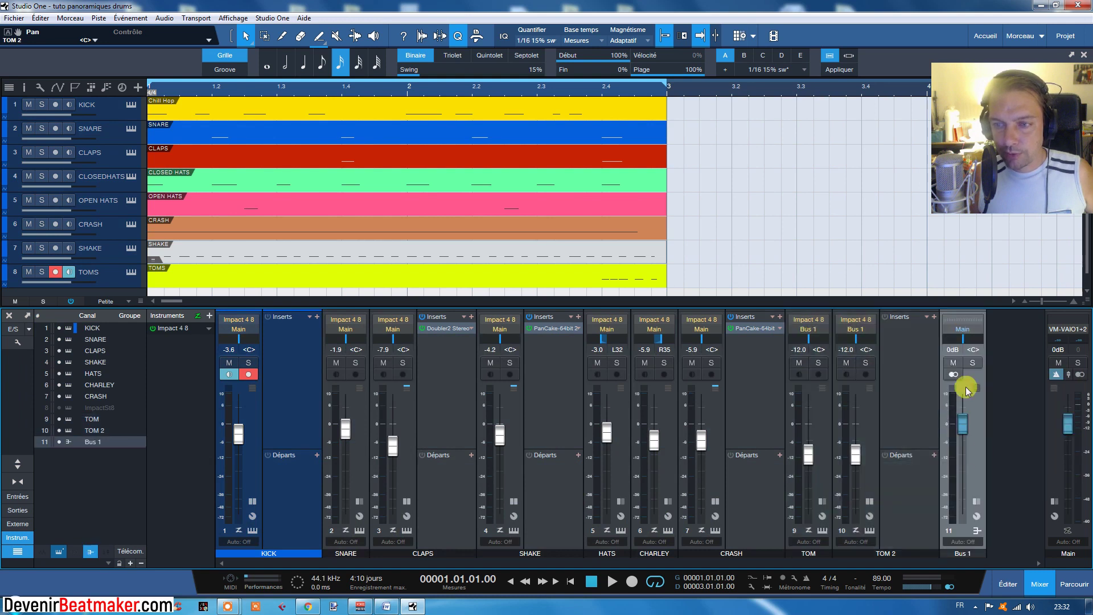
- Expand the Bus 1 channel and insert PanCake-64bit on it, moving the plug-in window to a clear spot
{"action": "left_click", "coordinate": [980, 463]}
{"action": "left_click", "coordinate": [1041, 329]}
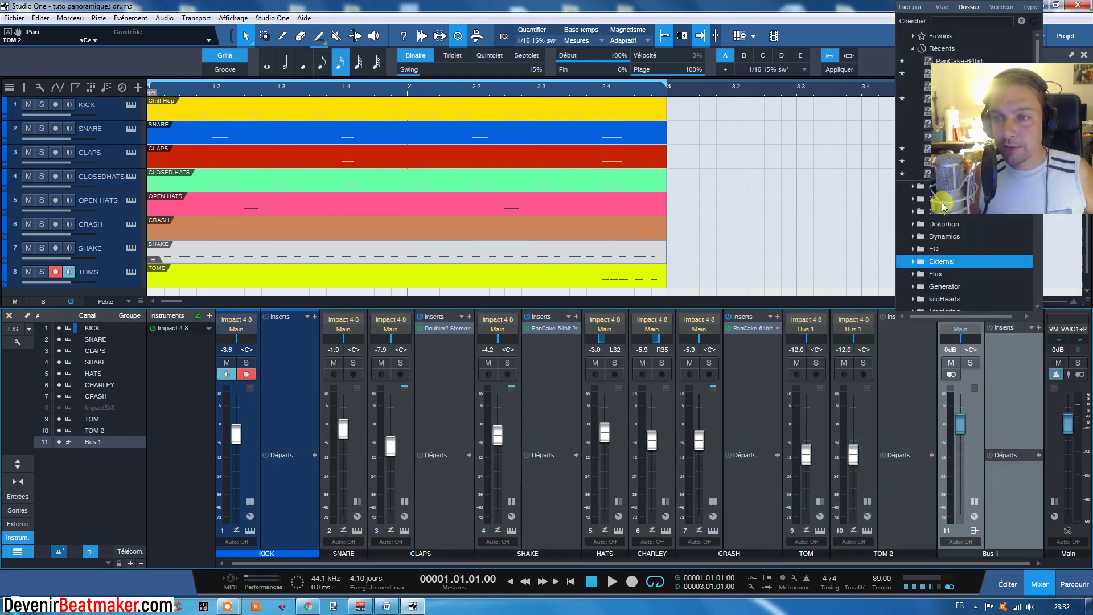
{"action": "key", "text": "Escape"}
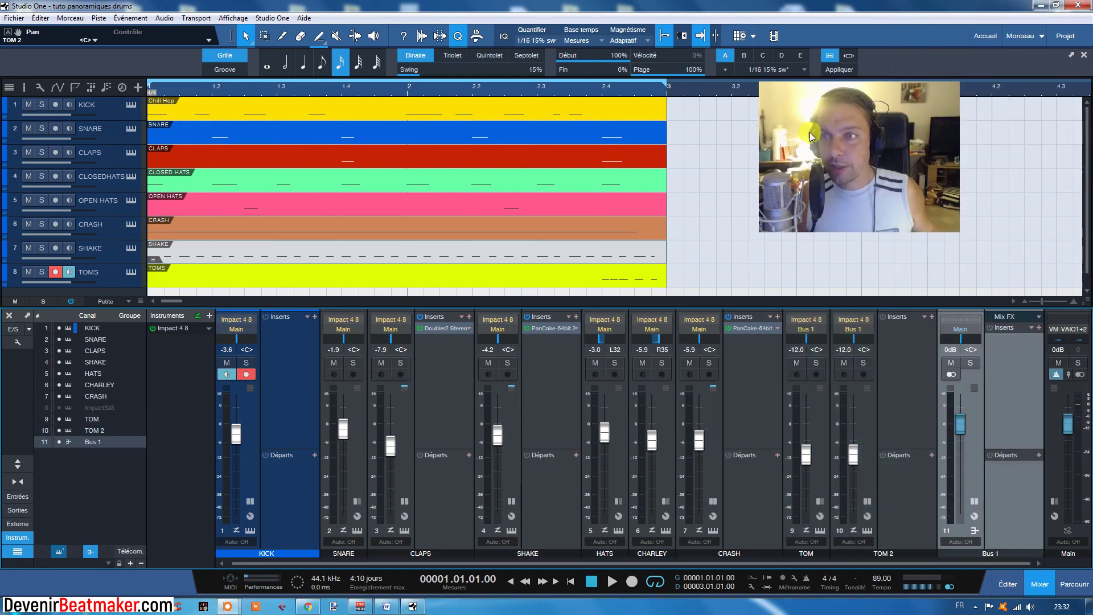
{"action": "left_click", "coordinate": [1040, 329]}
{"action": "double_click", "coordinate": [1002, 59]}
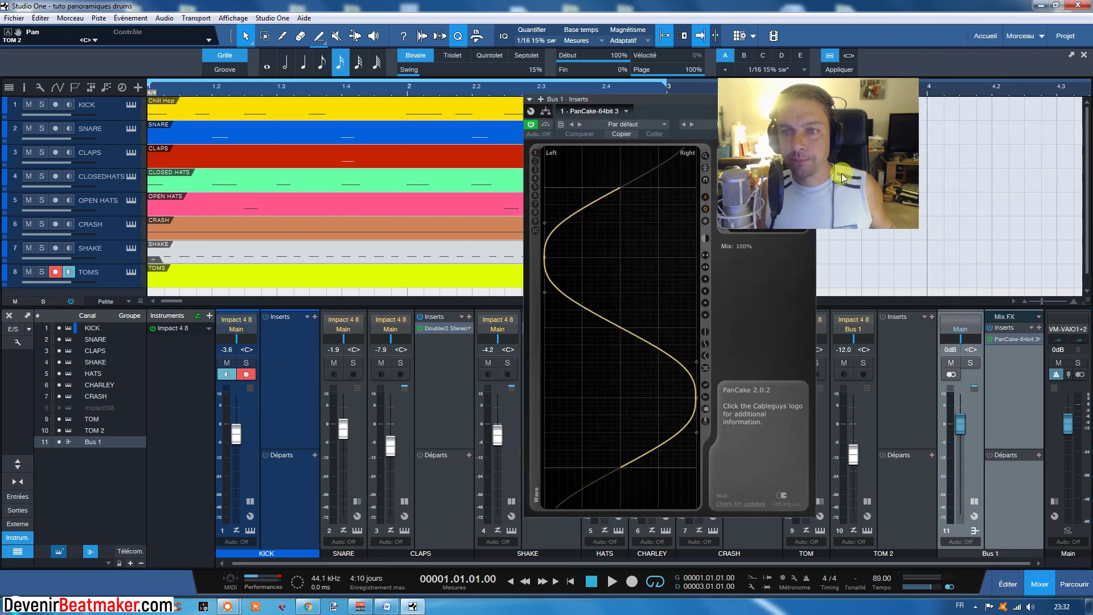
{"action": "left_click_drag", "start_coordinate": [689, 108], "coordinate": [640, 115]}
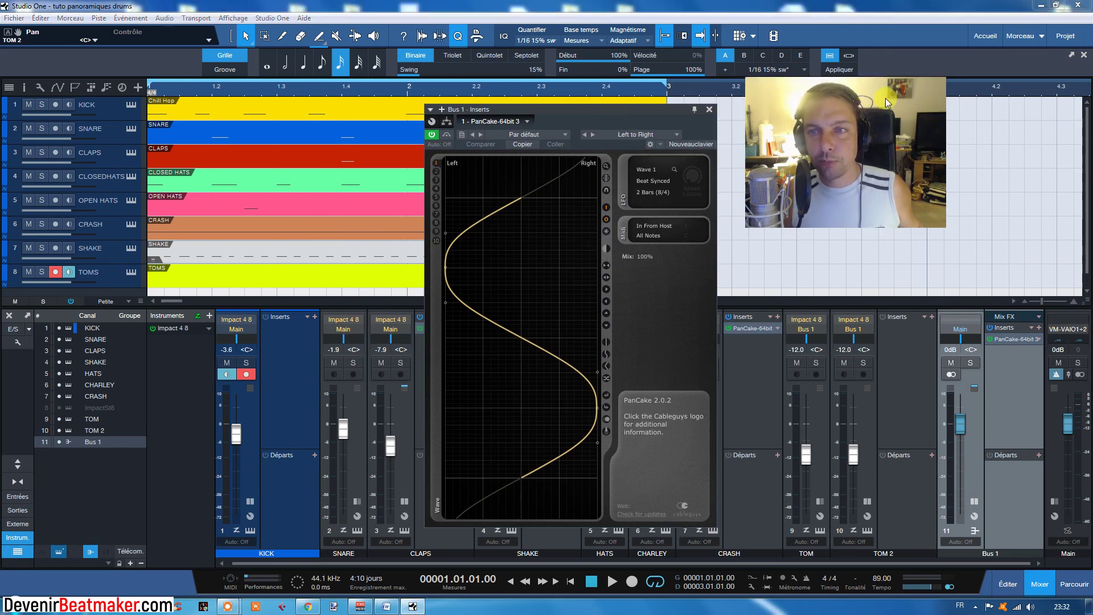
{"action": "left_click_drag", "start_coordinate": [651, 112], "coordinate": [702, 106]}
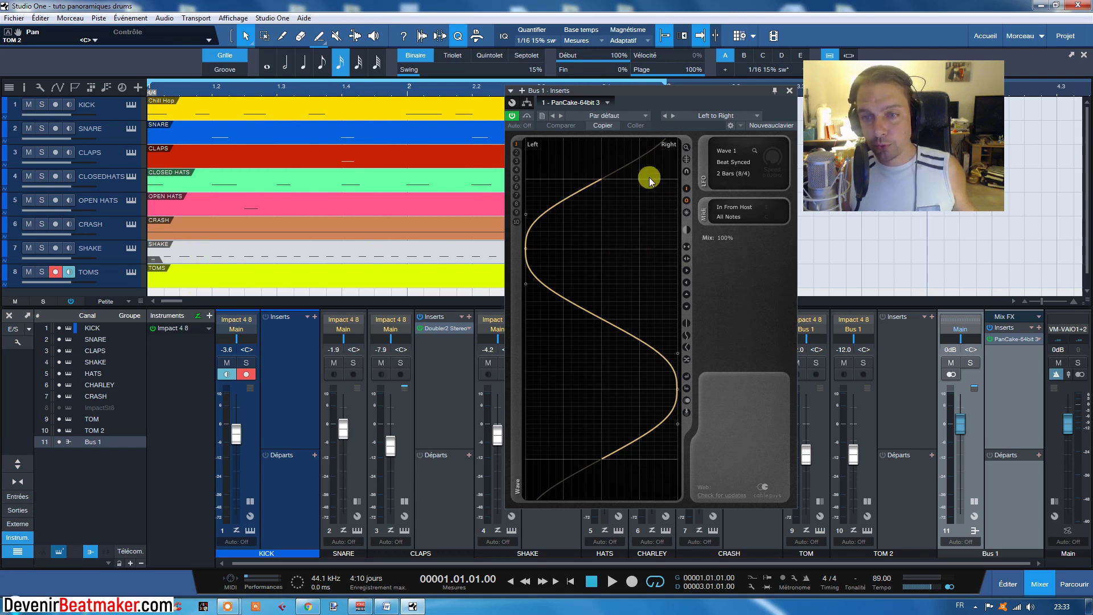
- Mirror the Bus 1 PanCake wave between left and right, set its Mix to 65%, and close the plug-in window
{"action": "left_click", "coordinate": [687, 230]}
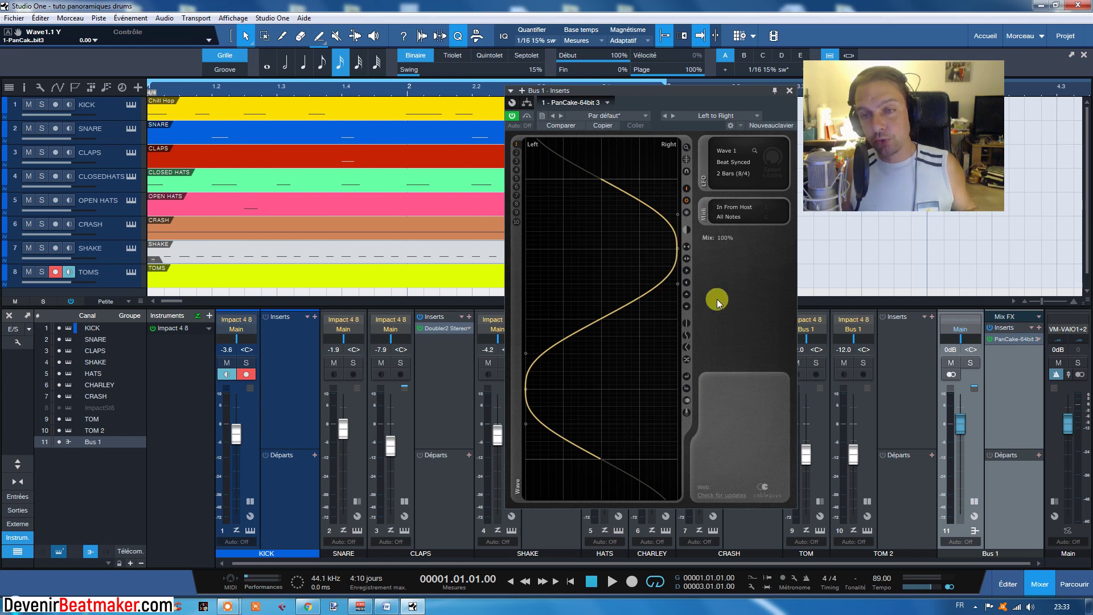
{"action": "left_click_drag", "start_coordinate": [723, 238], "coordinate": [723, 250]}
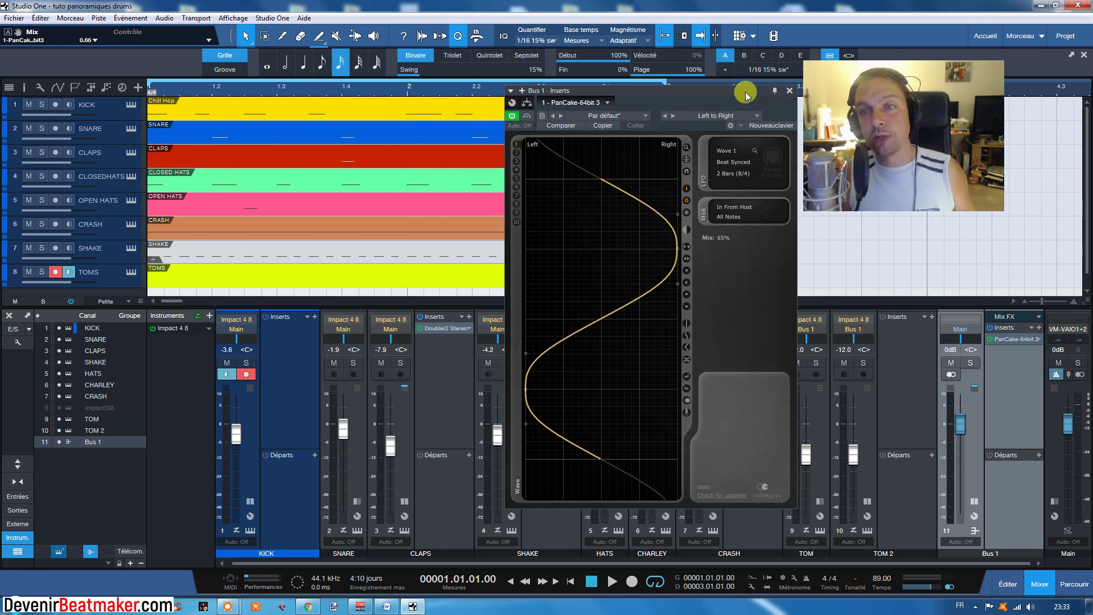
{"action": "left_click_drag", "start_coordinate": [784, 93], "coordinate": [760, 94]}
{"action": "left_click", "coordinate": [766, 91]}
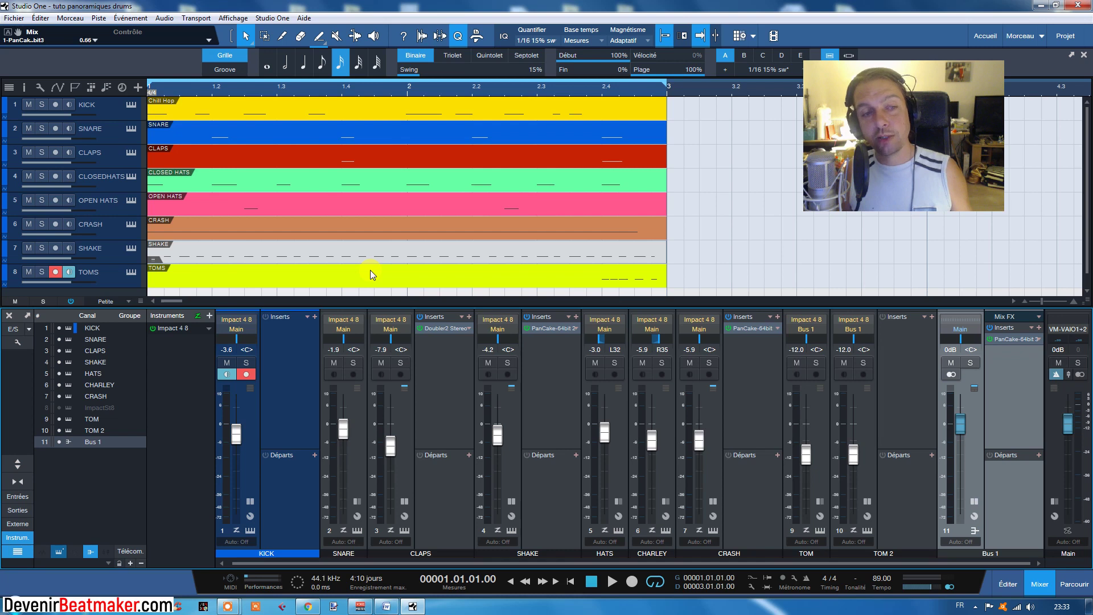
- Review the CRASH channel's PanCake wave, close it, and play the full drum loop to hear the panning
{"action": "left_click", "coordinate": [760, 328]}
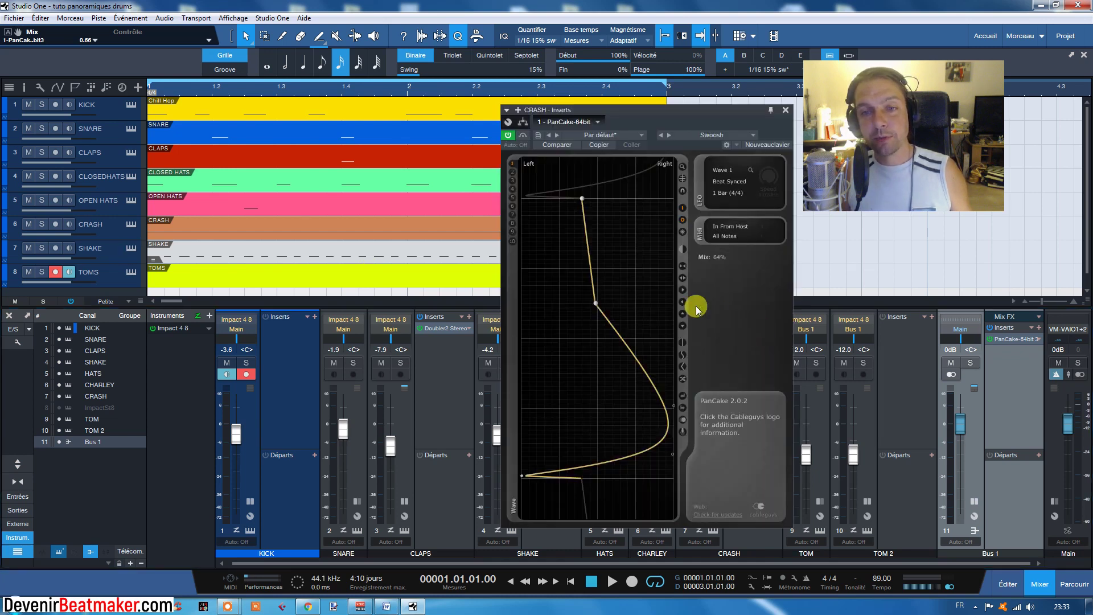
{"action": "left_click", "coordinate": [786, 110]}
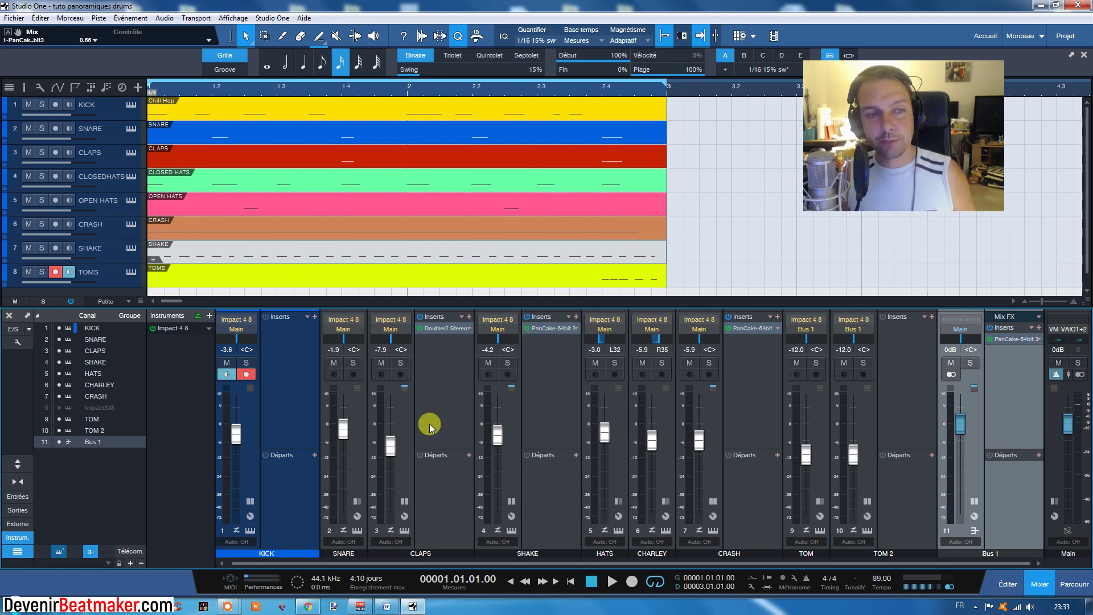
{"action": "left_click", "coordinate": [612, 581]}
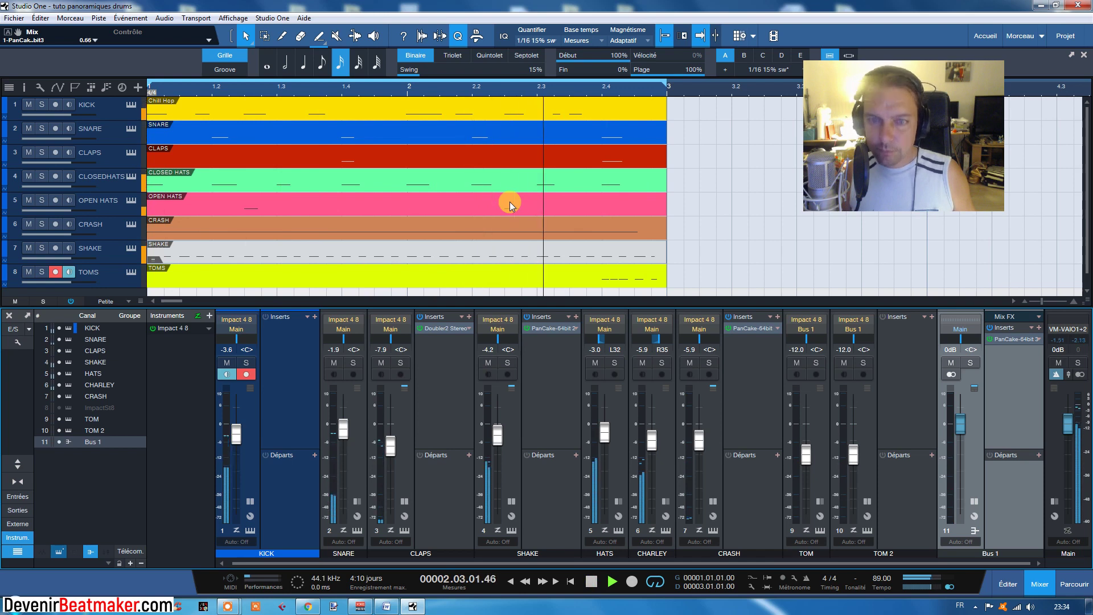
{"action": "left_click", "coordinate": [591, 580]}
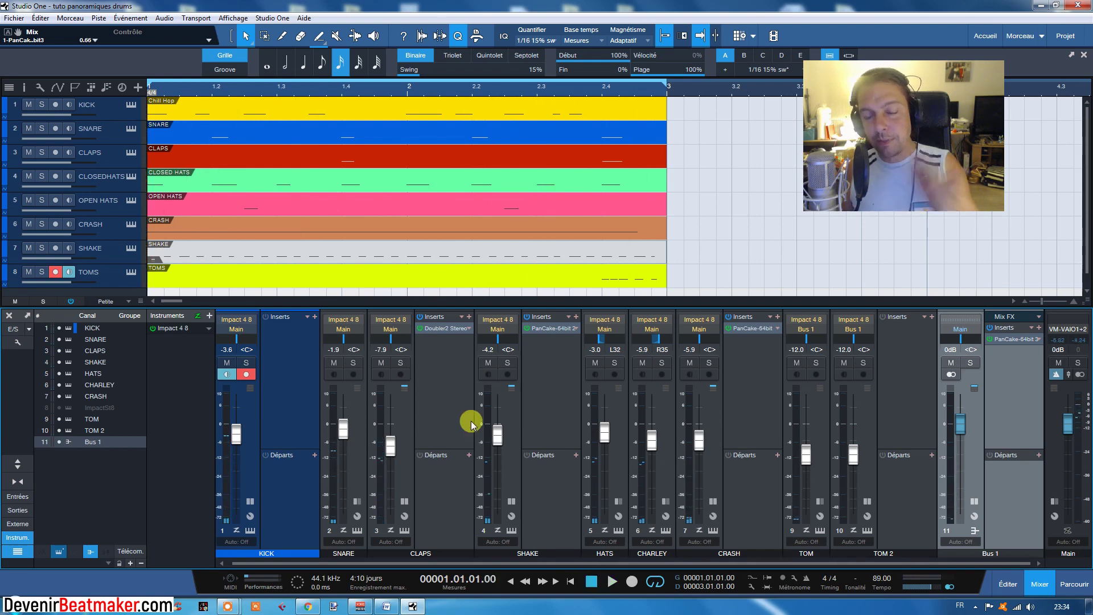